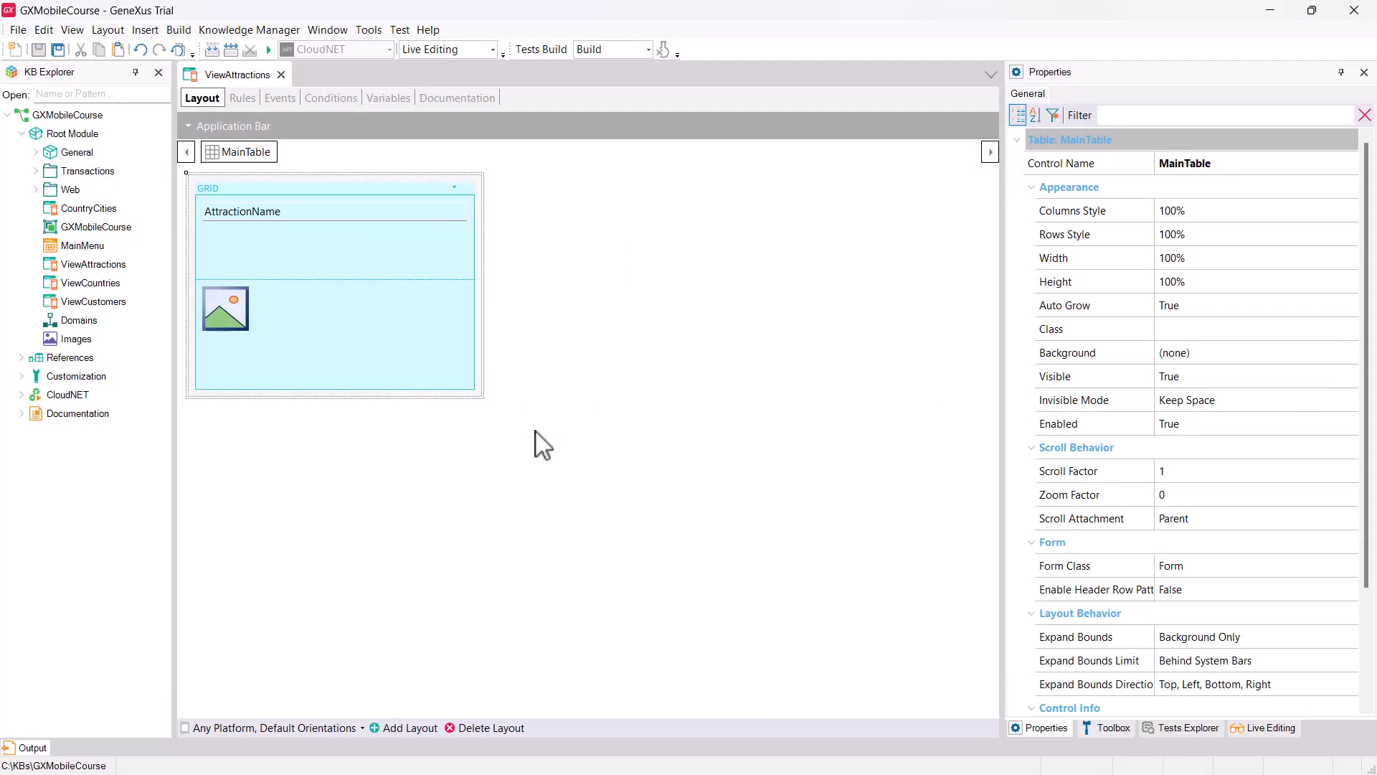
Step: Inspect the Rows Style value of the grid's inner table, Grid1Table, in the ViewAttractions layout
click(330, 241)
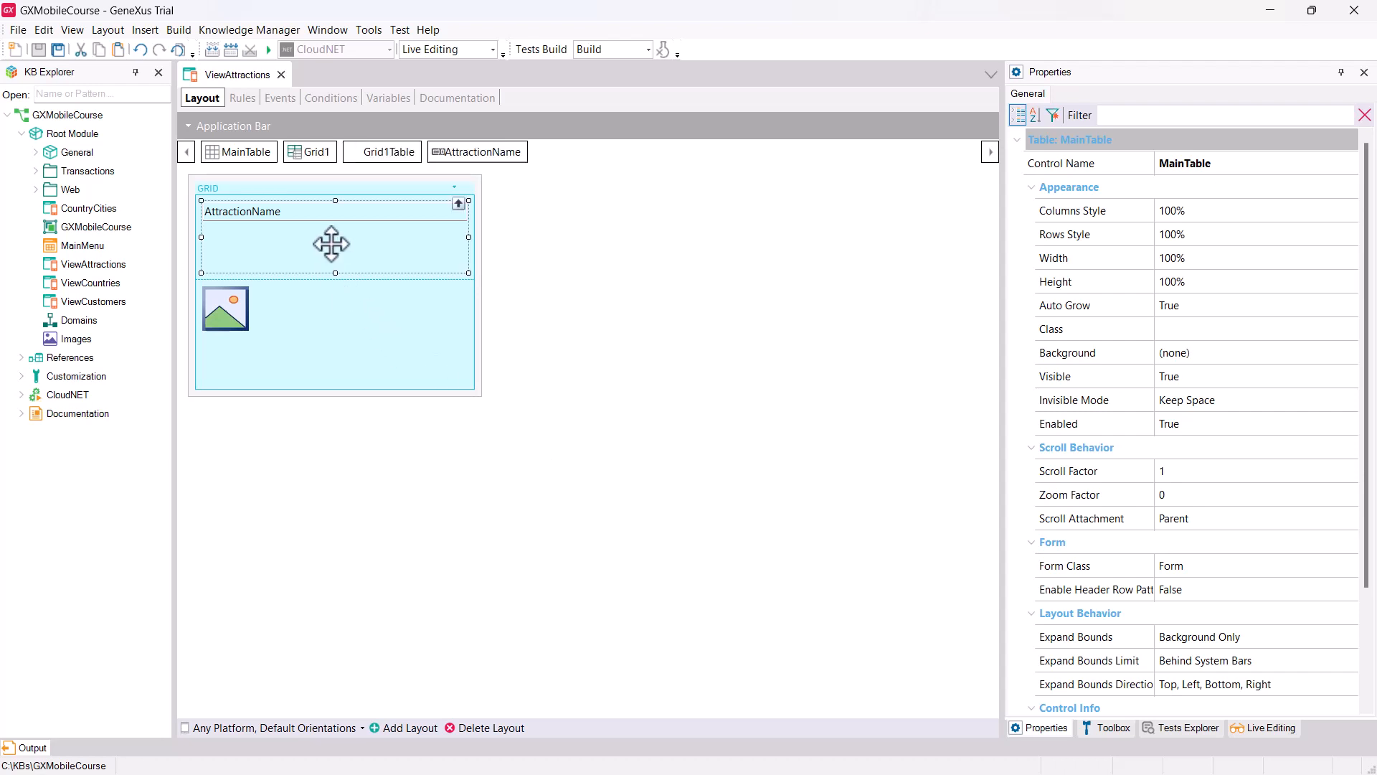
click(314, 335)
click(268, 199)
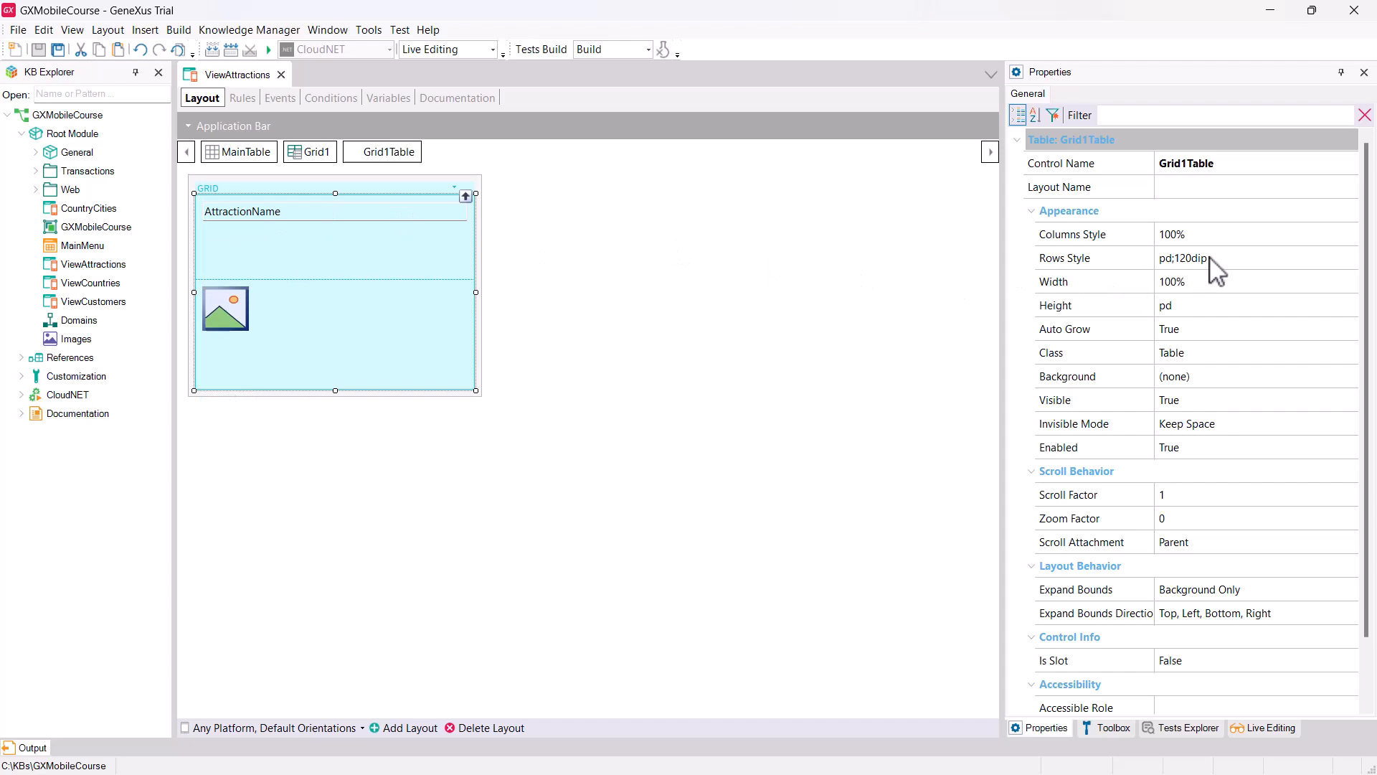
click(1218, 261)
drag(1218, 261, 1175, 258)
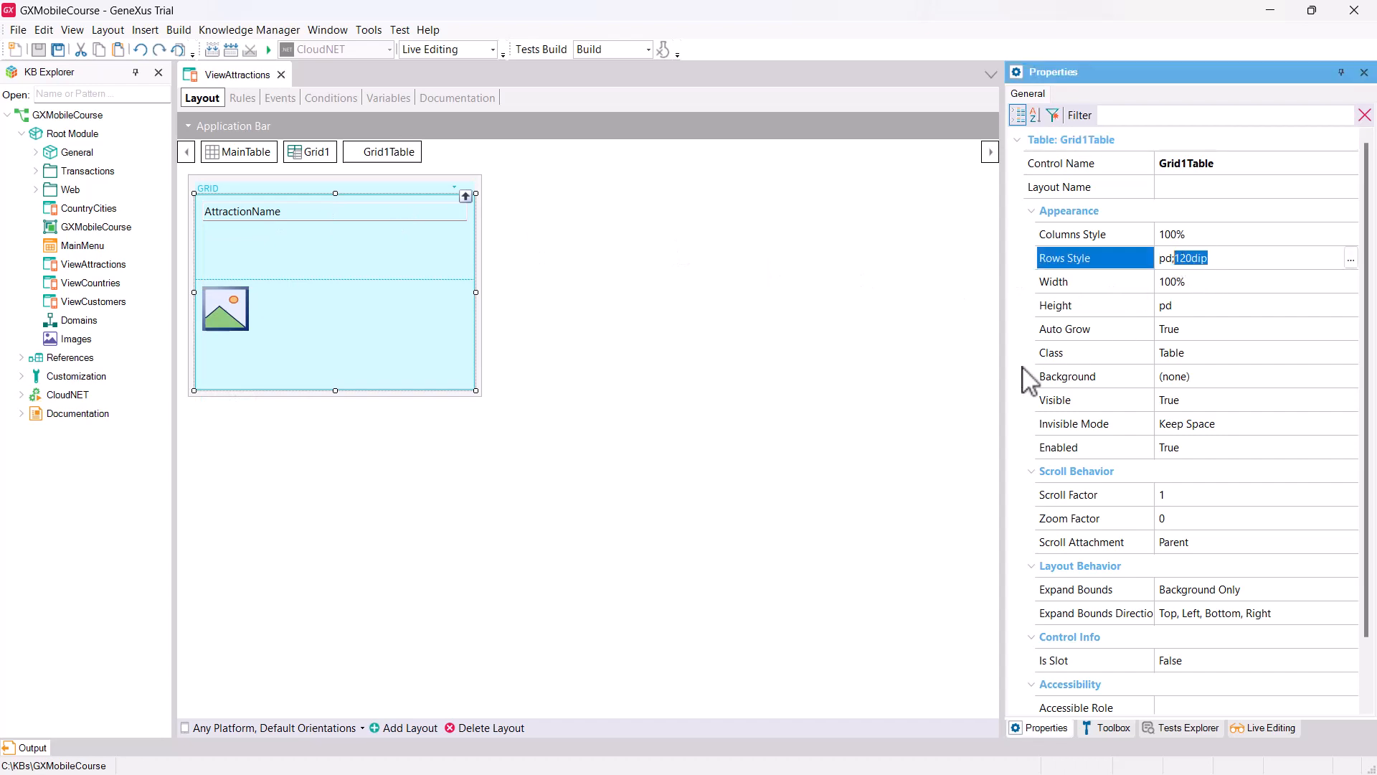
click(559, 393)
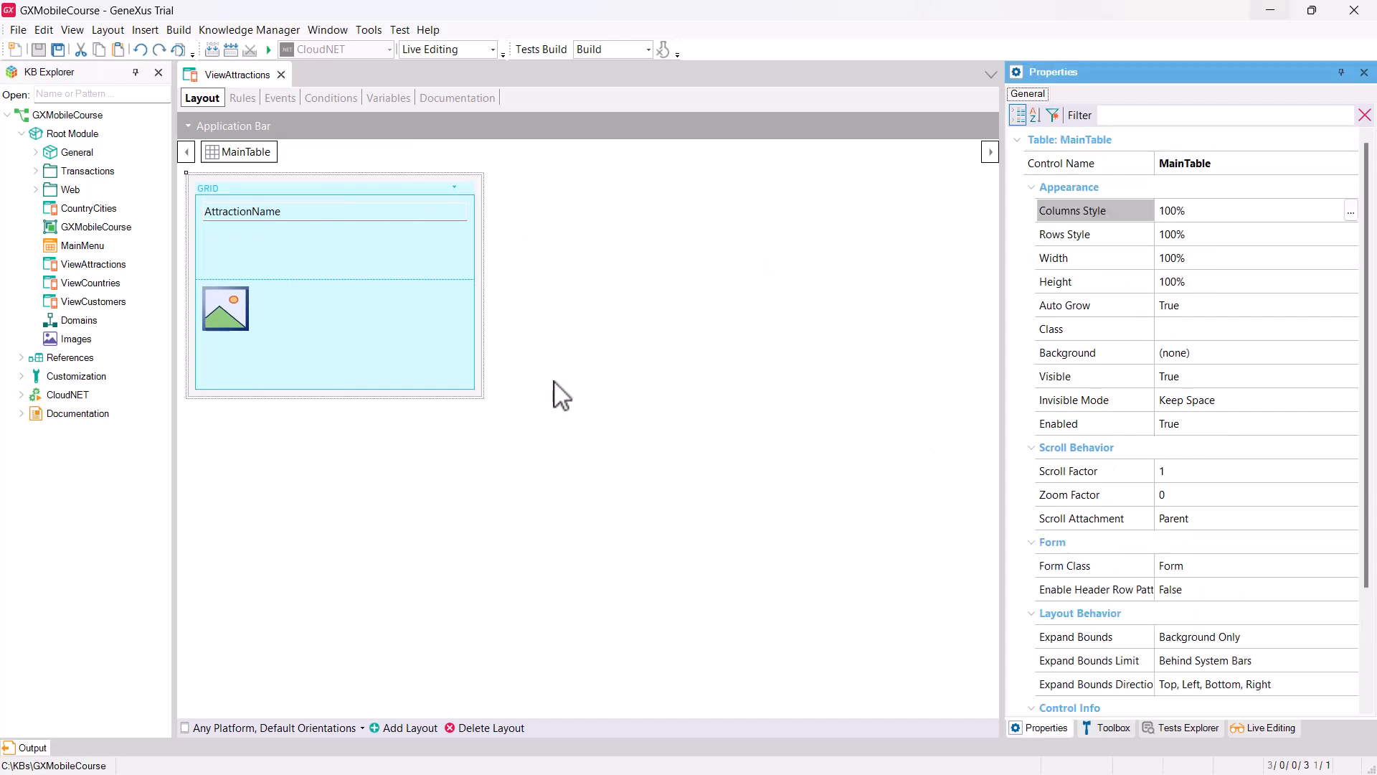
Step: Run the app on the phone emulator and look through the View Attractions list in both directions
key(F5)
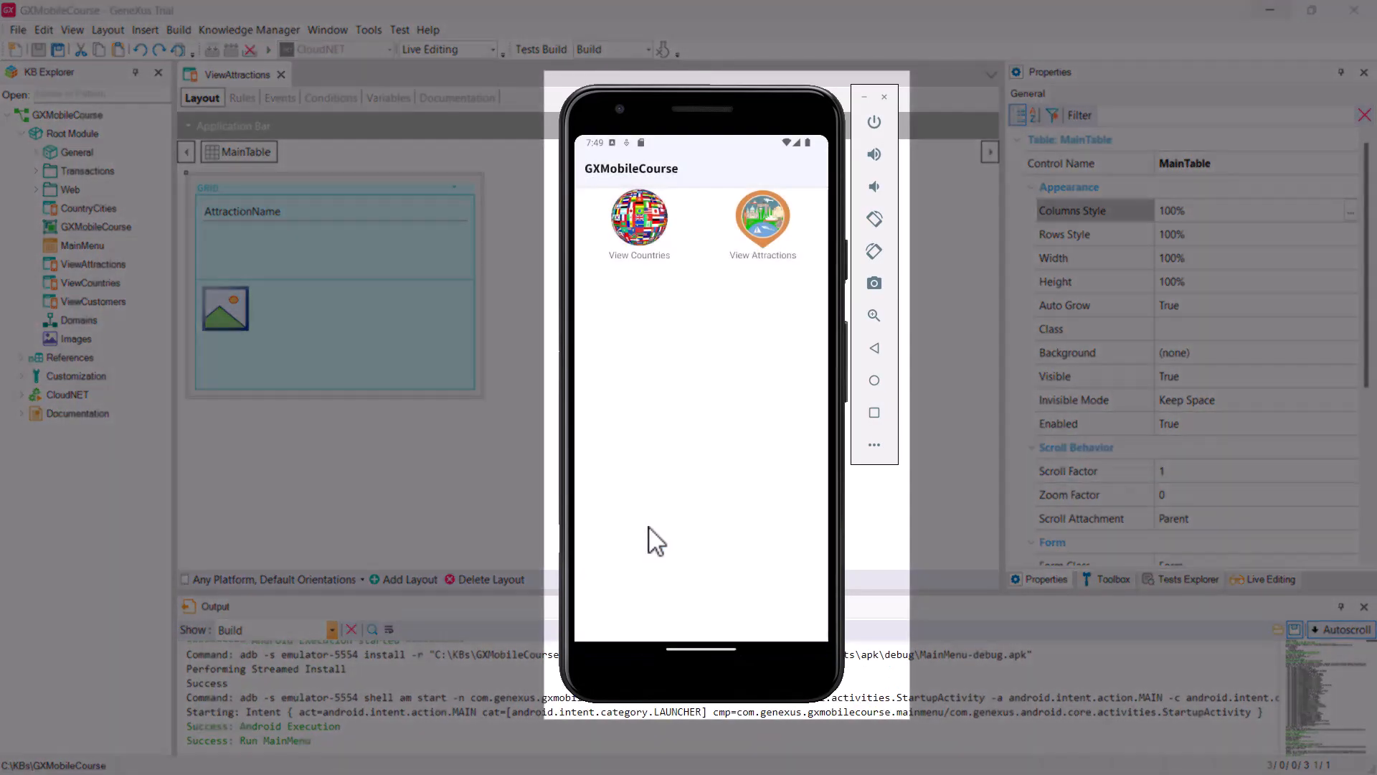
click(764, 234)
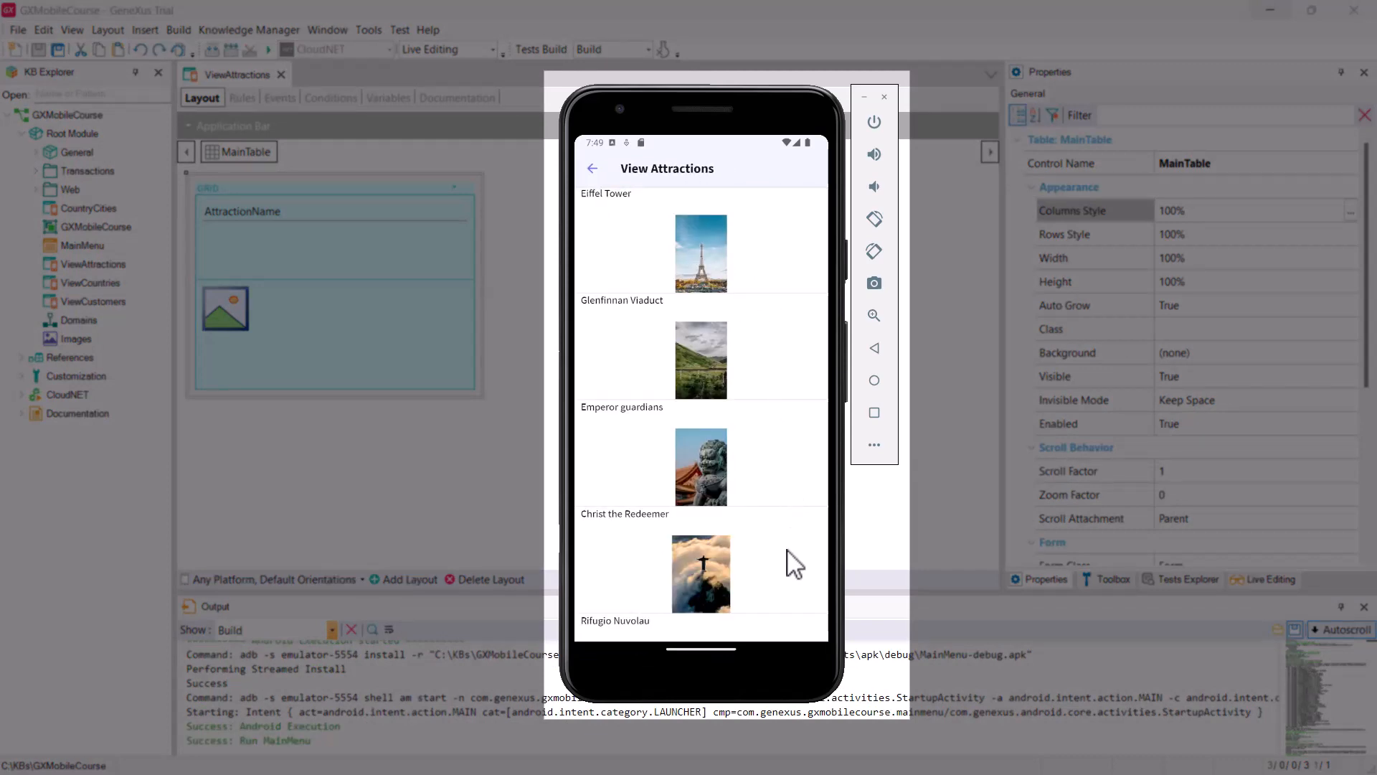
drag(778, 602, 787, 333)
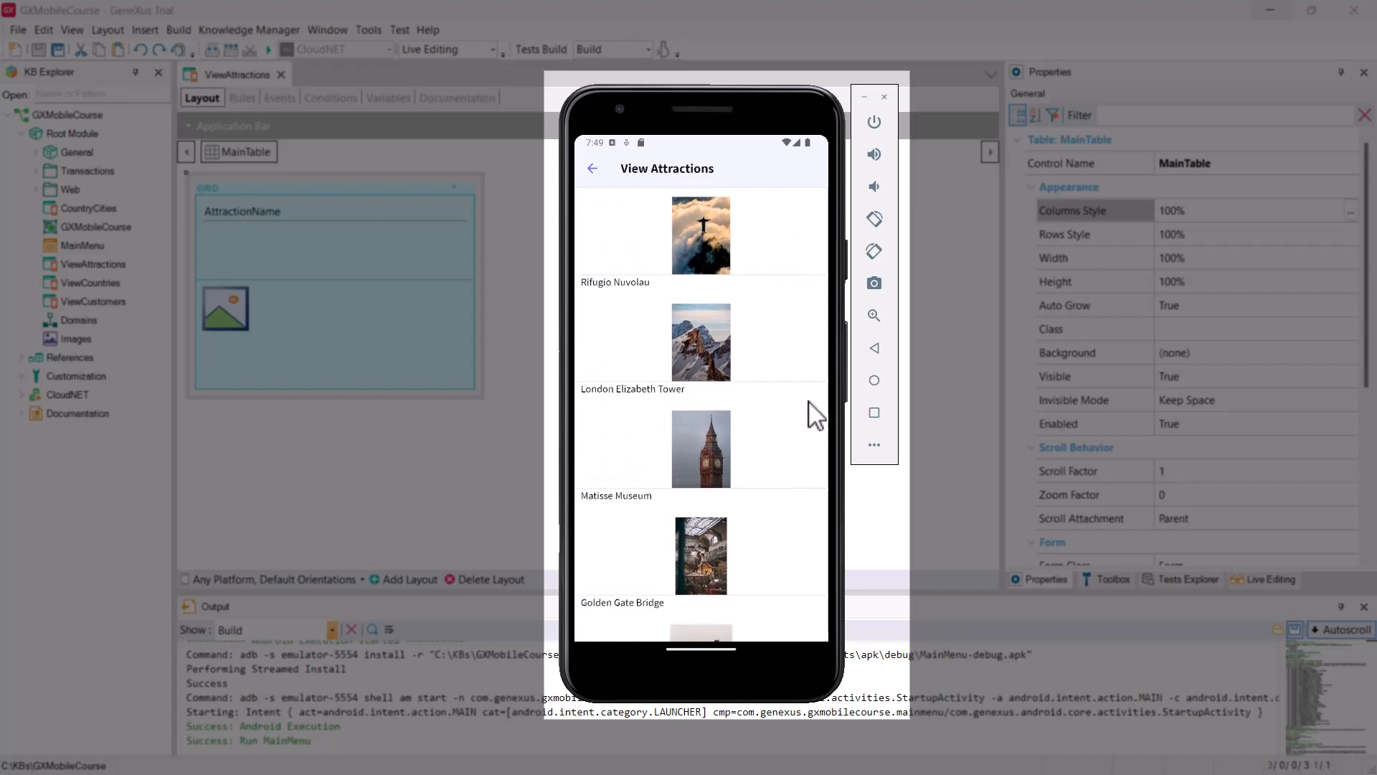
drag(800, 615, 788, 405)
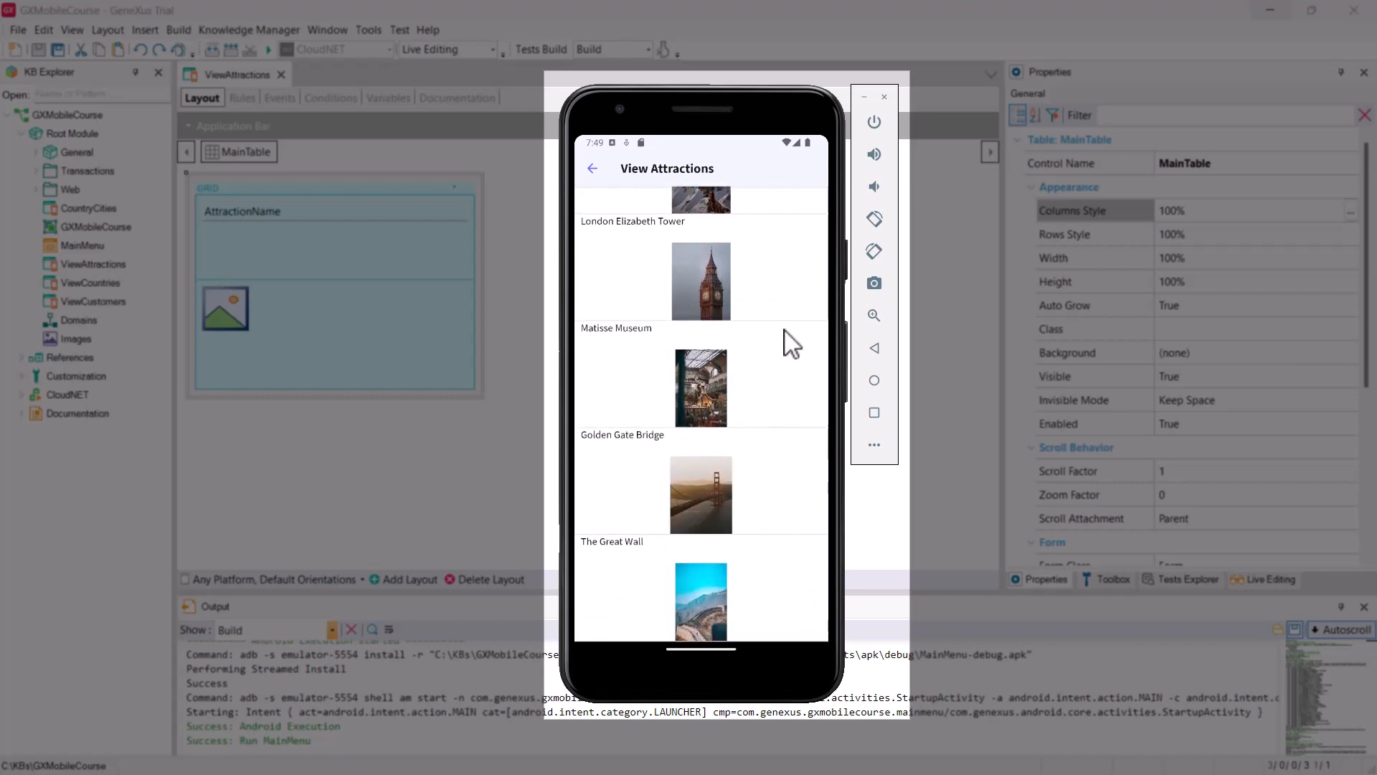
drag(787, 338, 776, 589)
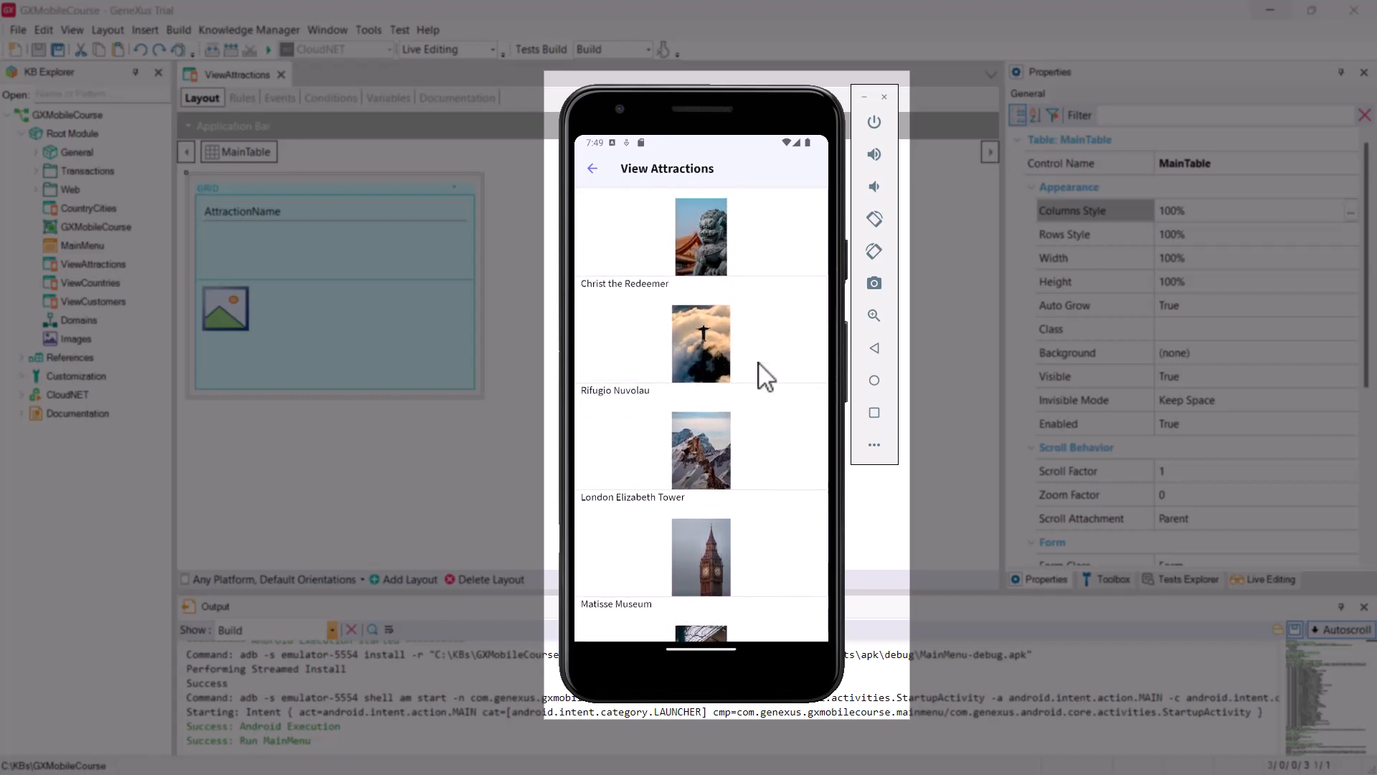
drag(789, 305, 781, 584)
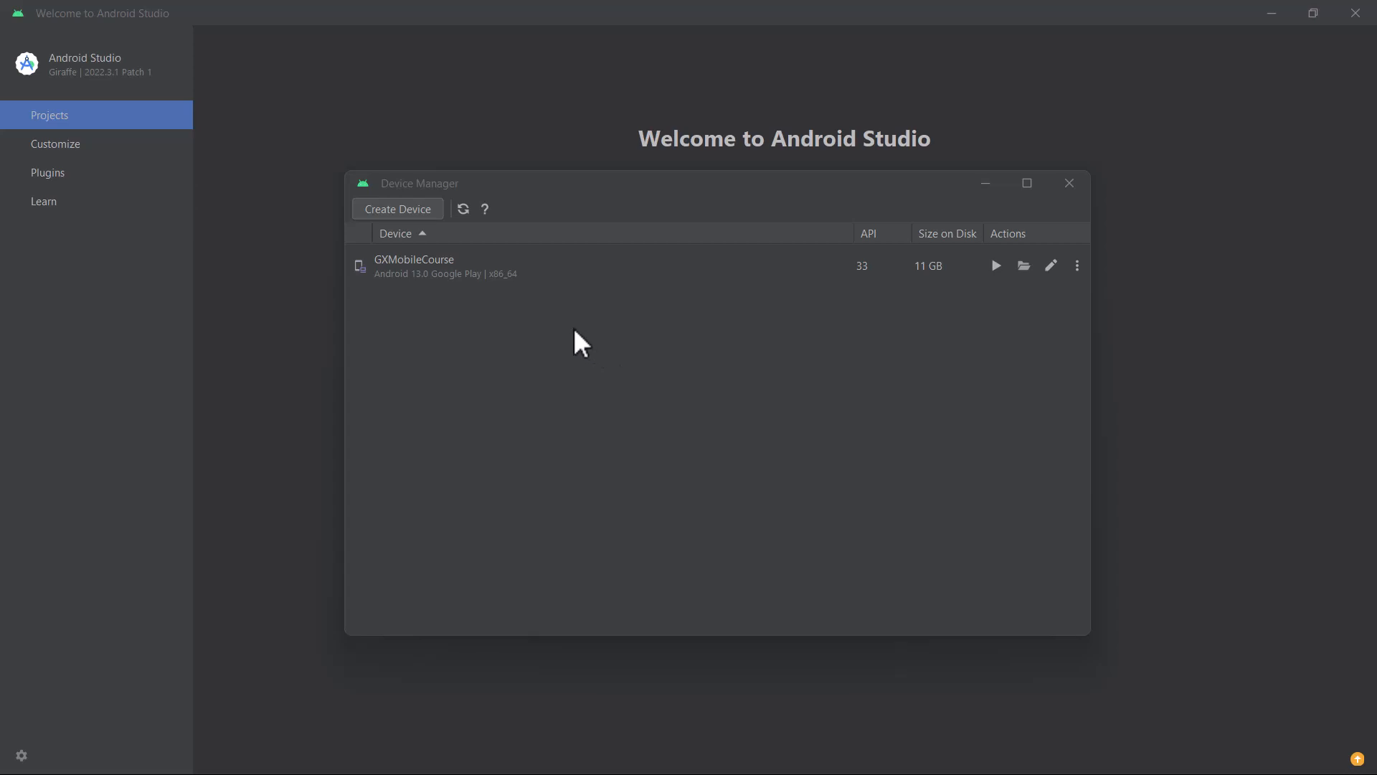
Step: In Android Studio's Device Manager, set up a new virtual device with Nexus 10 tablet hardware and the API 34 system image
click(436, 213)
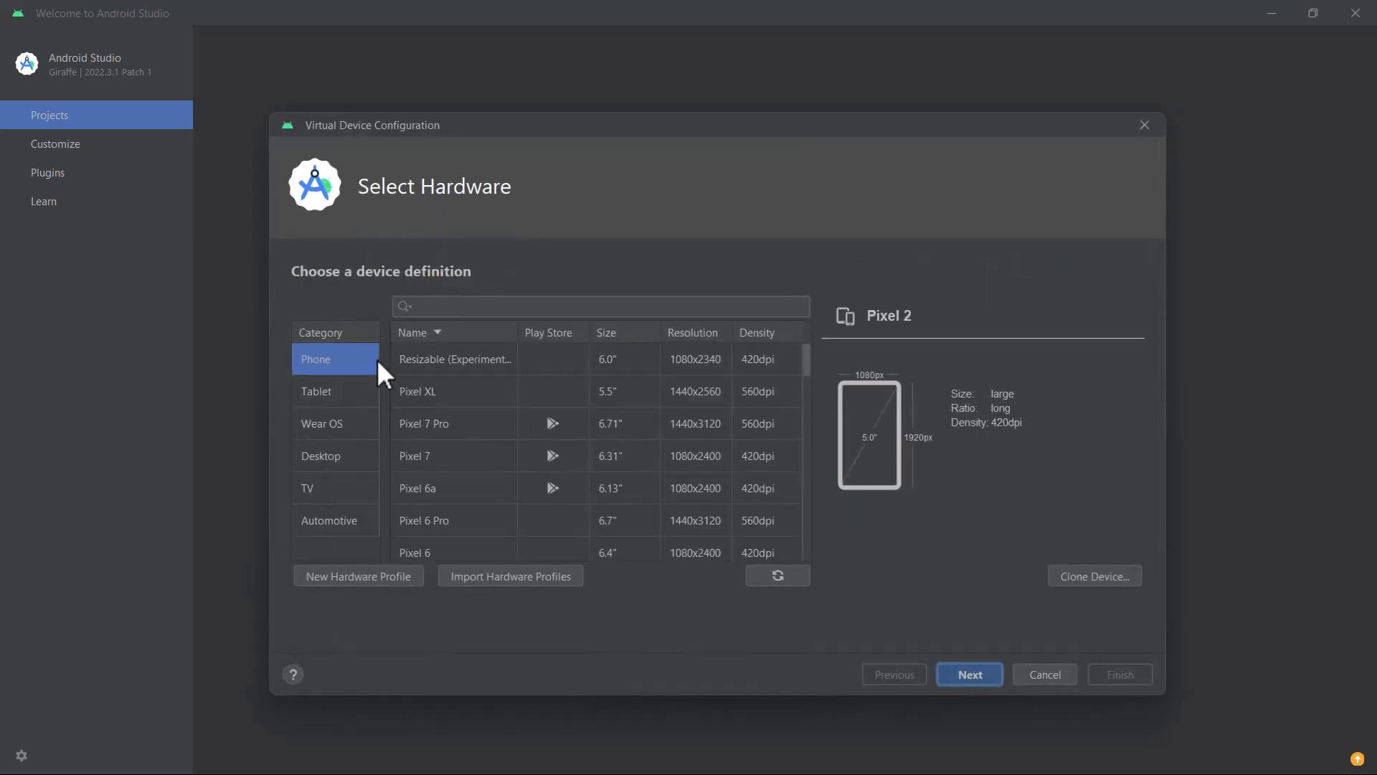
click(361, 395)
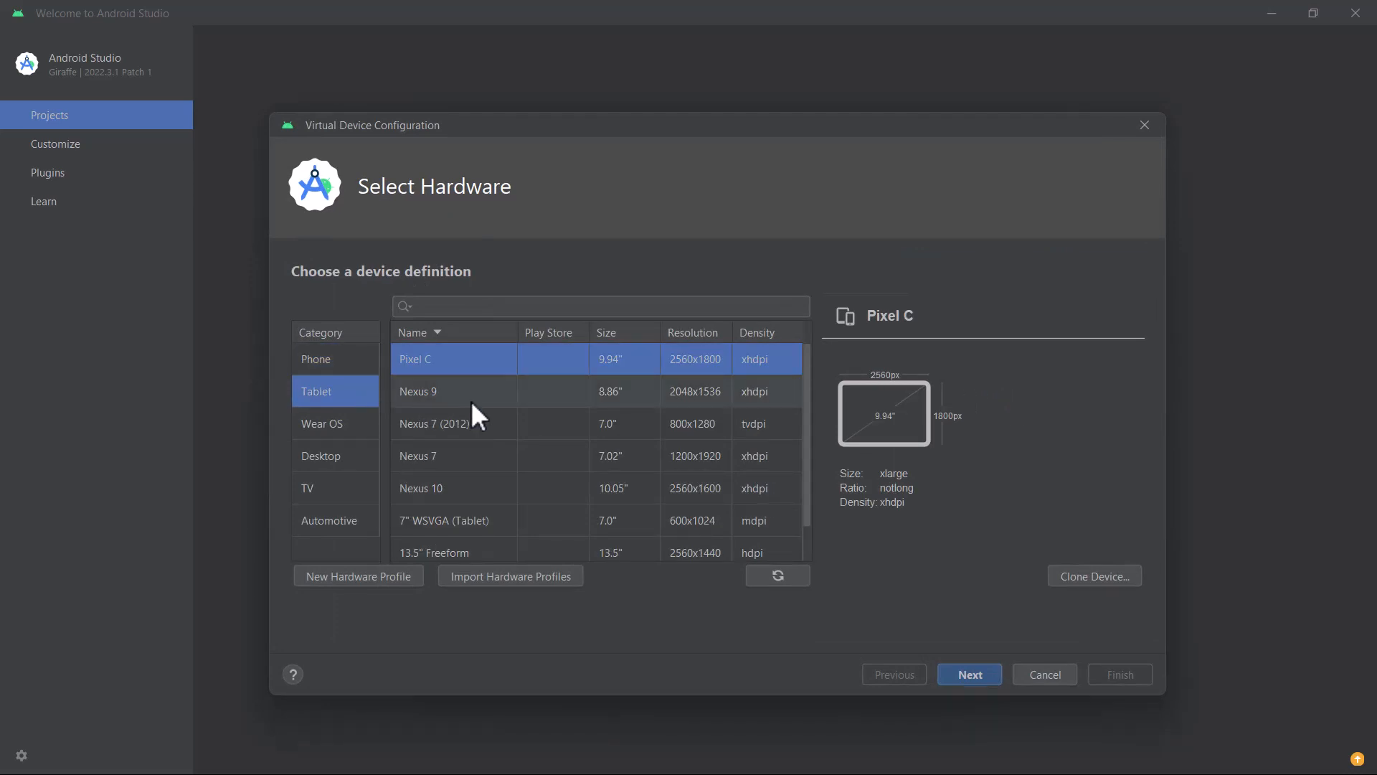
click(508, 488)
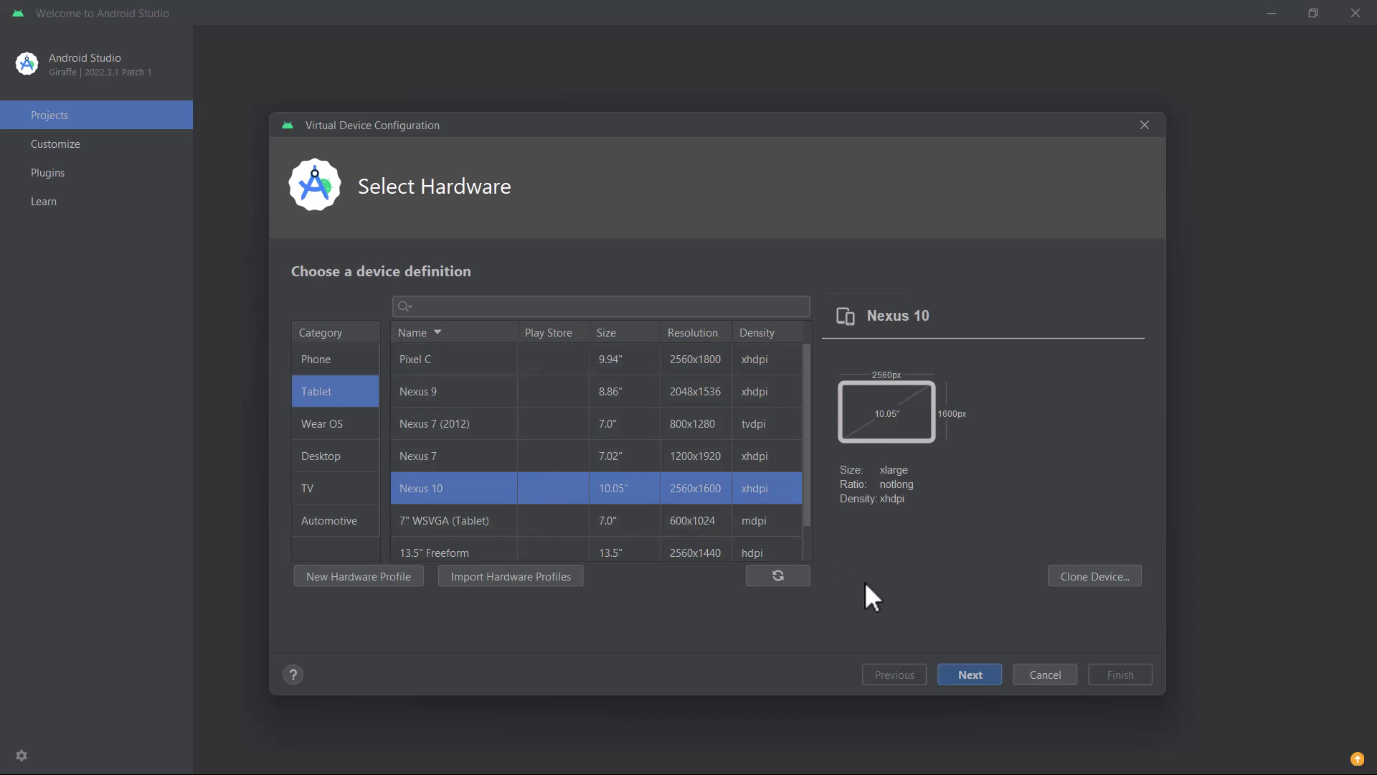
click(984, 669)
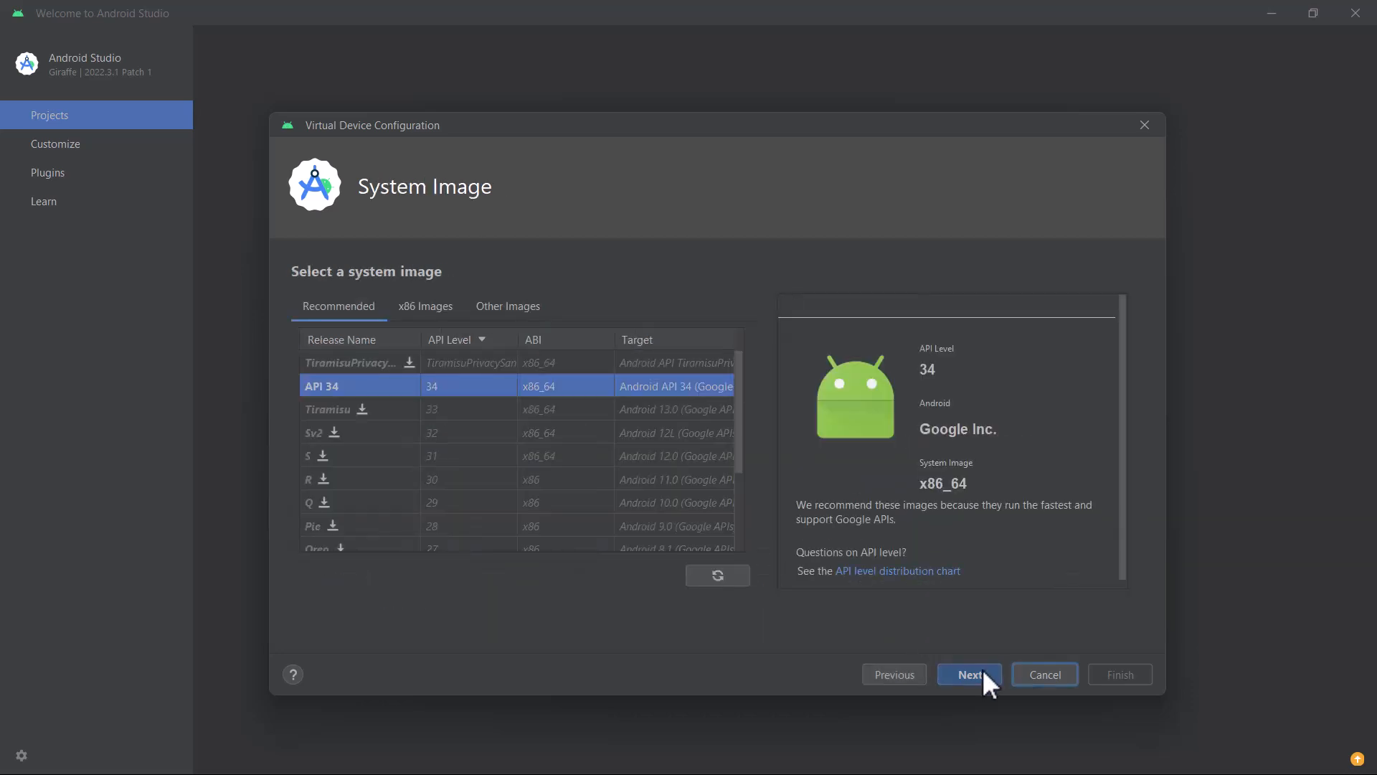
click(983, 674)
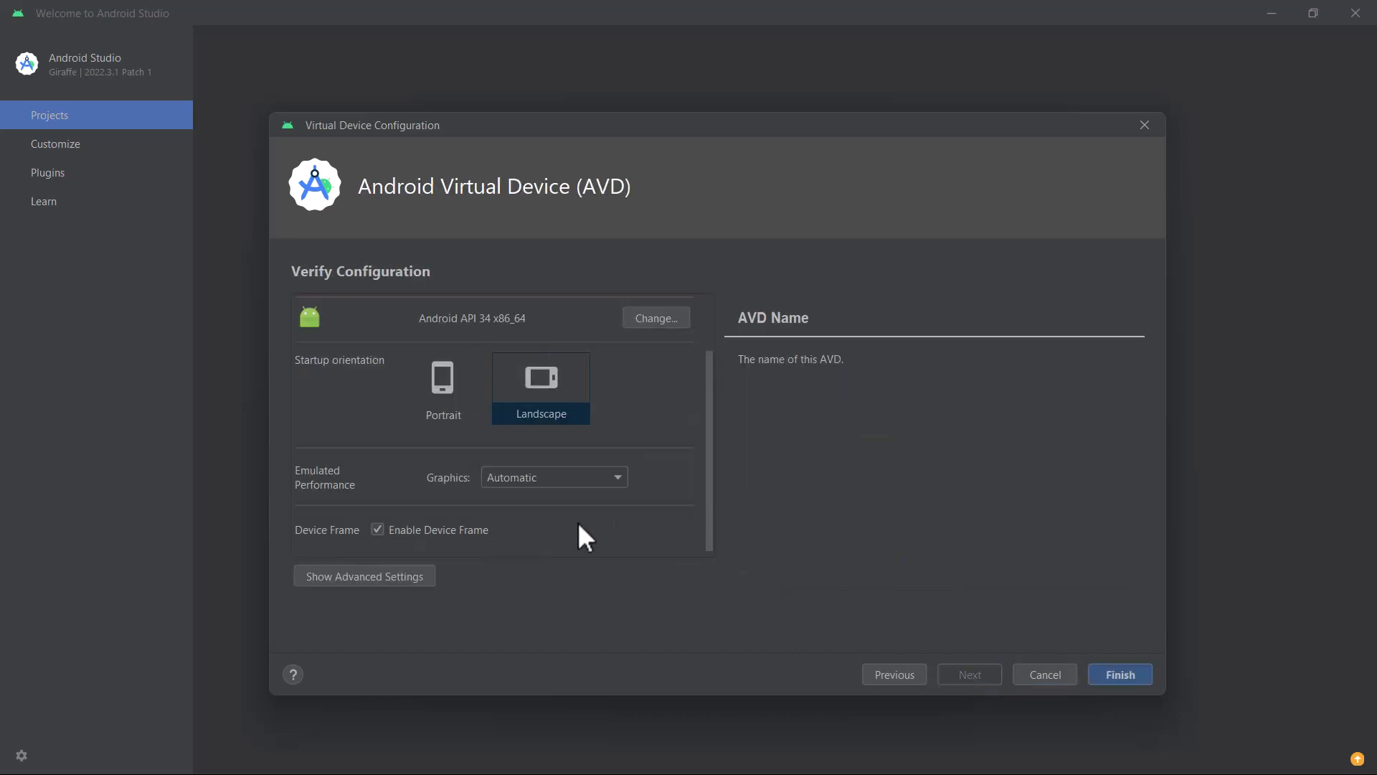
Step: Name the virtual device Tablet, finish creating it and start its emulator
drag(468, 316, 326, 291)
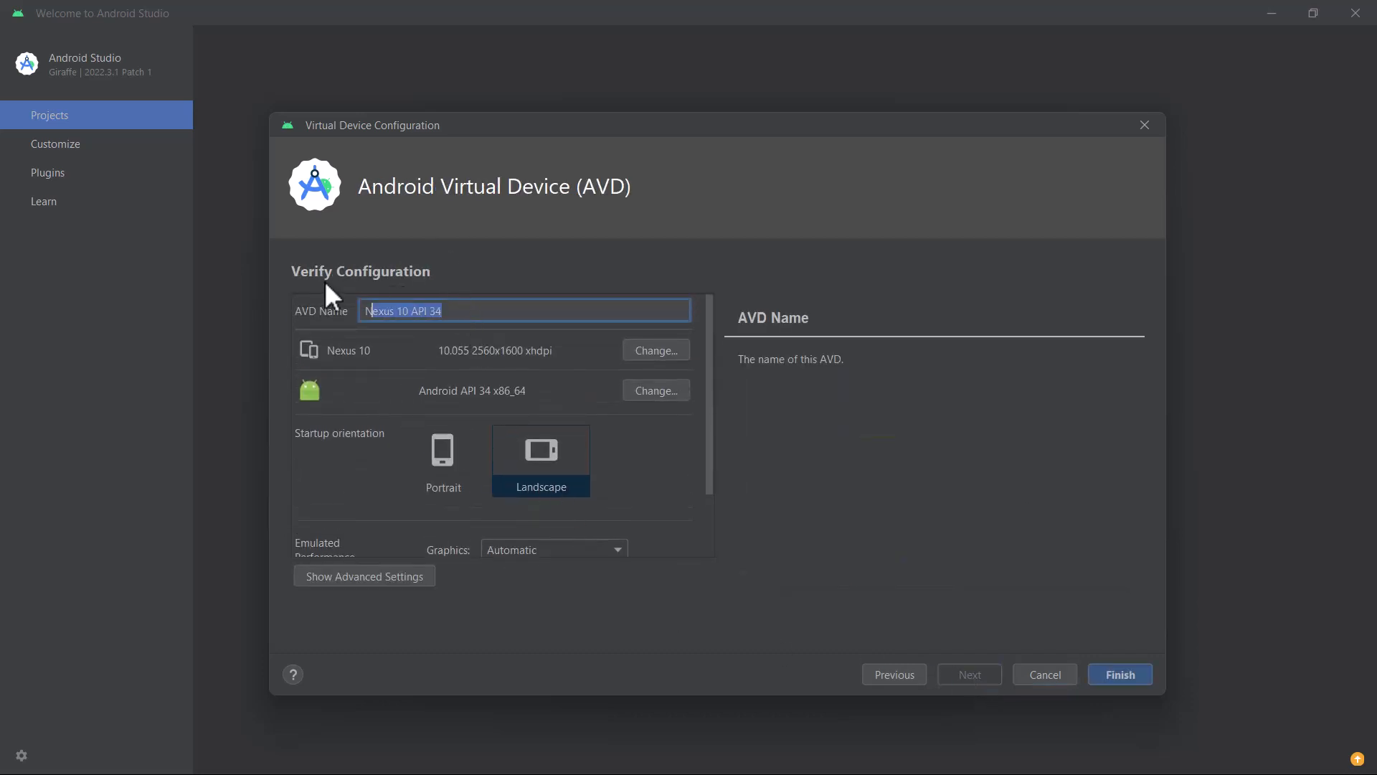
text(Tablet)
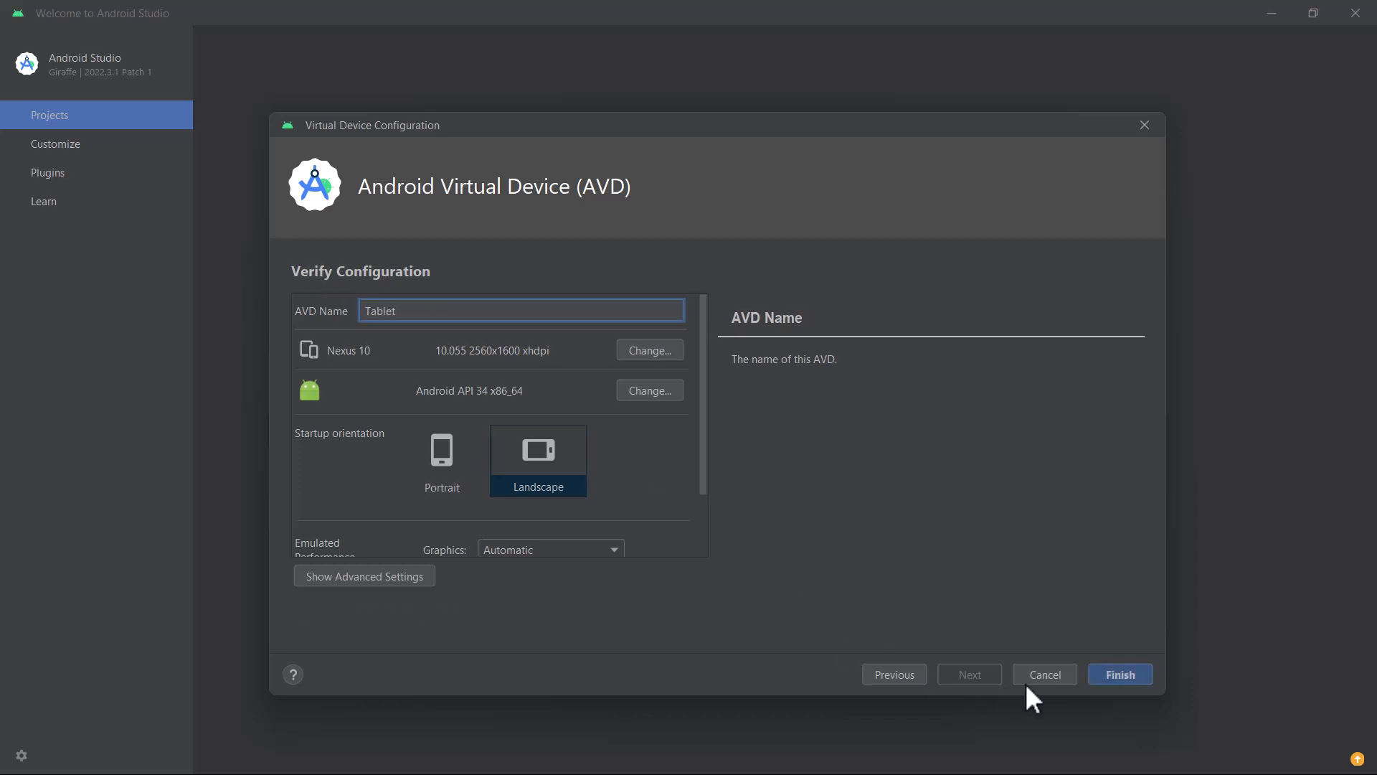
click(1111, 673)
click(996, 307)
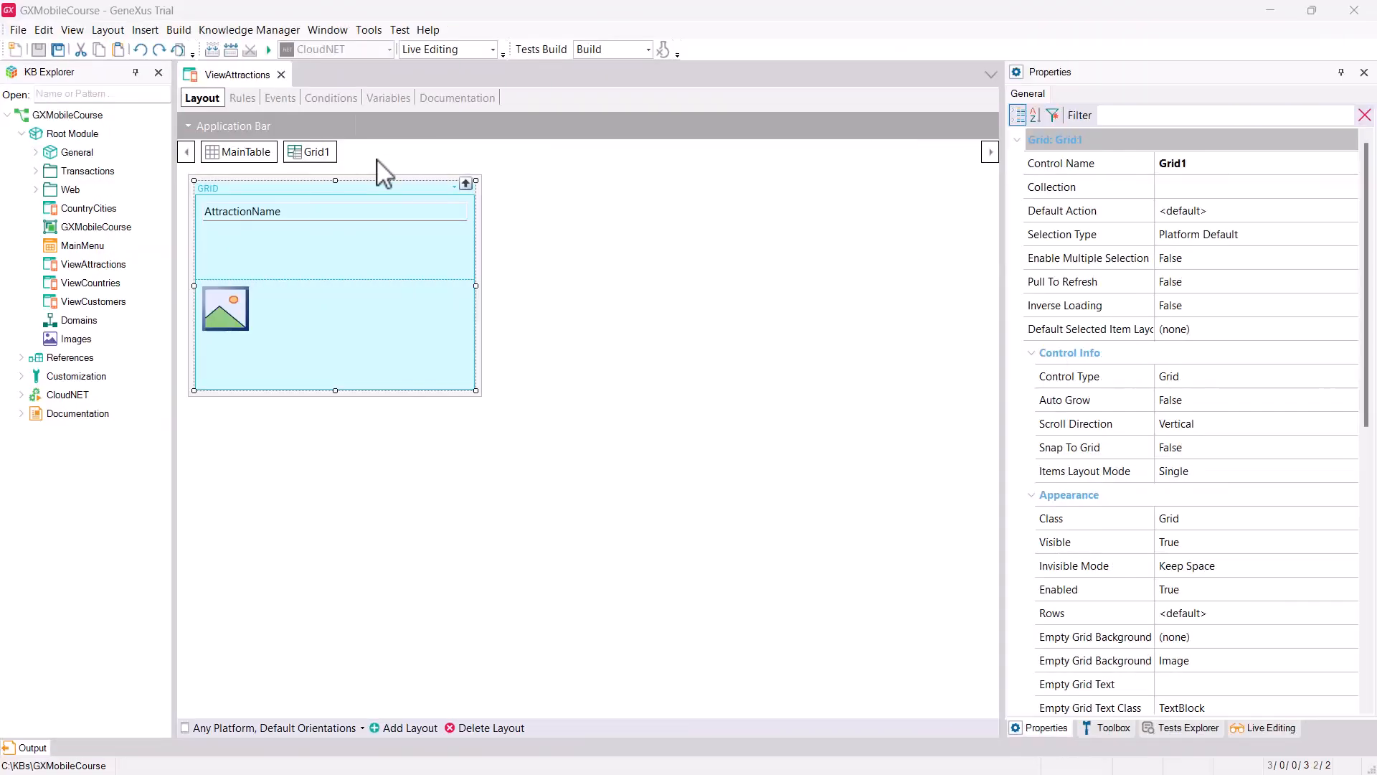
Step: Run the app from GeneXus on the tablet emulator and look through the View Attractions list in landscape
click(269, 48)
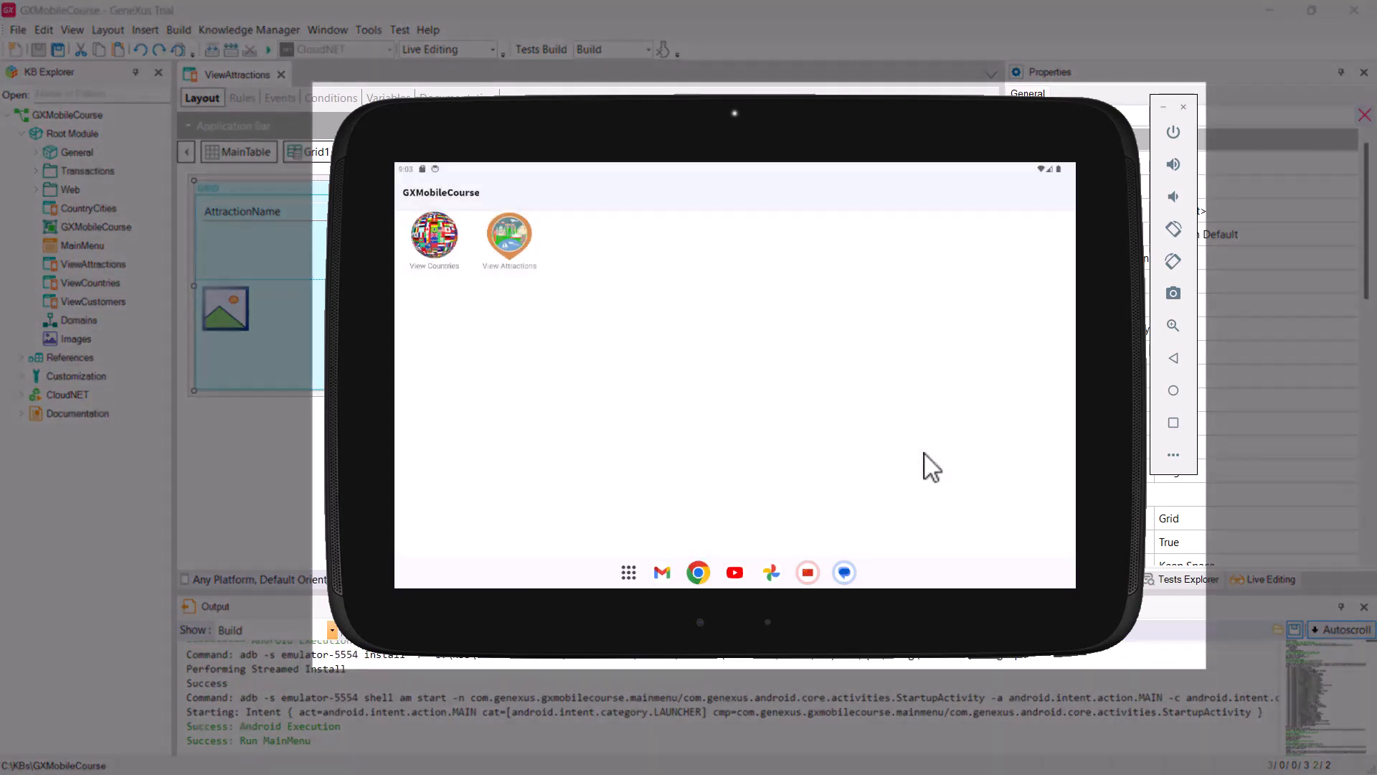
click(508, 250)
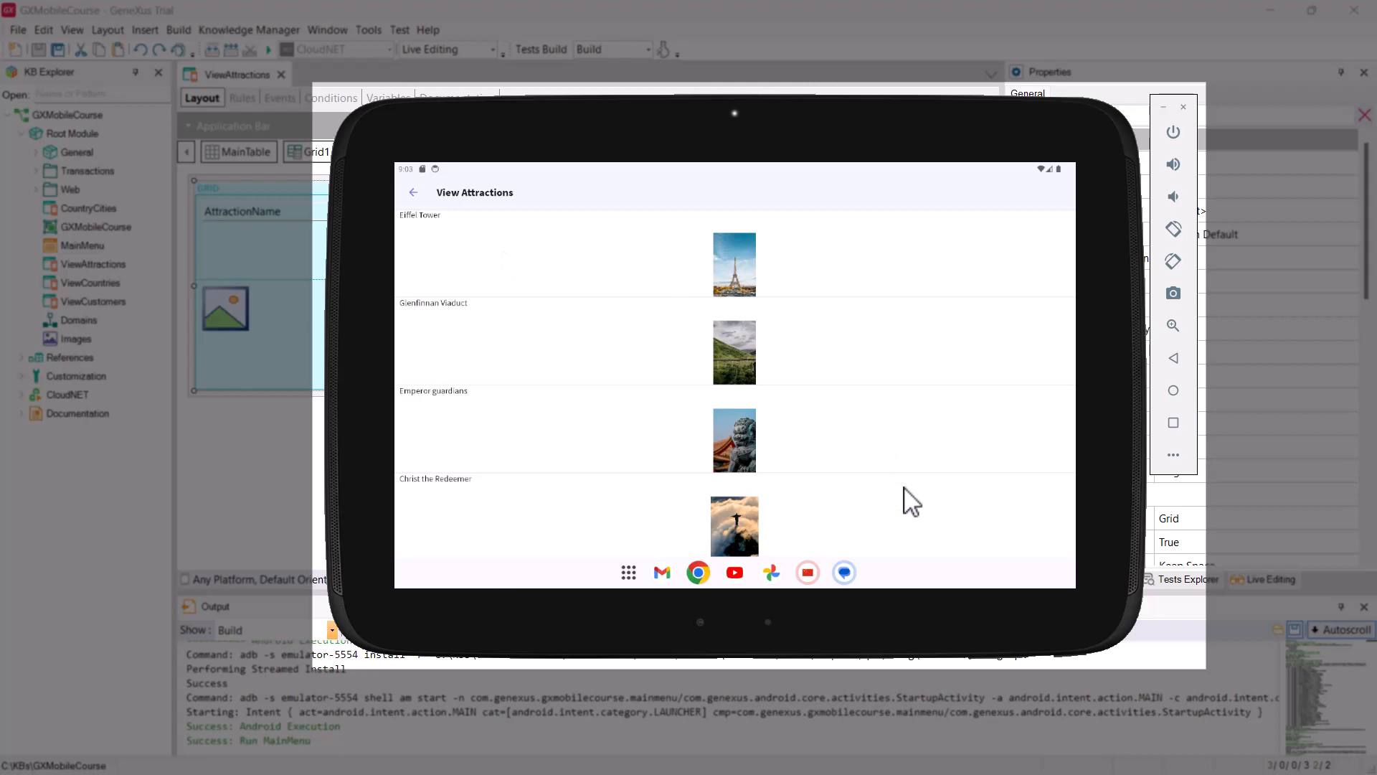
drag(901, 495, 886, 292)
drag(886, 520, 876, 244)
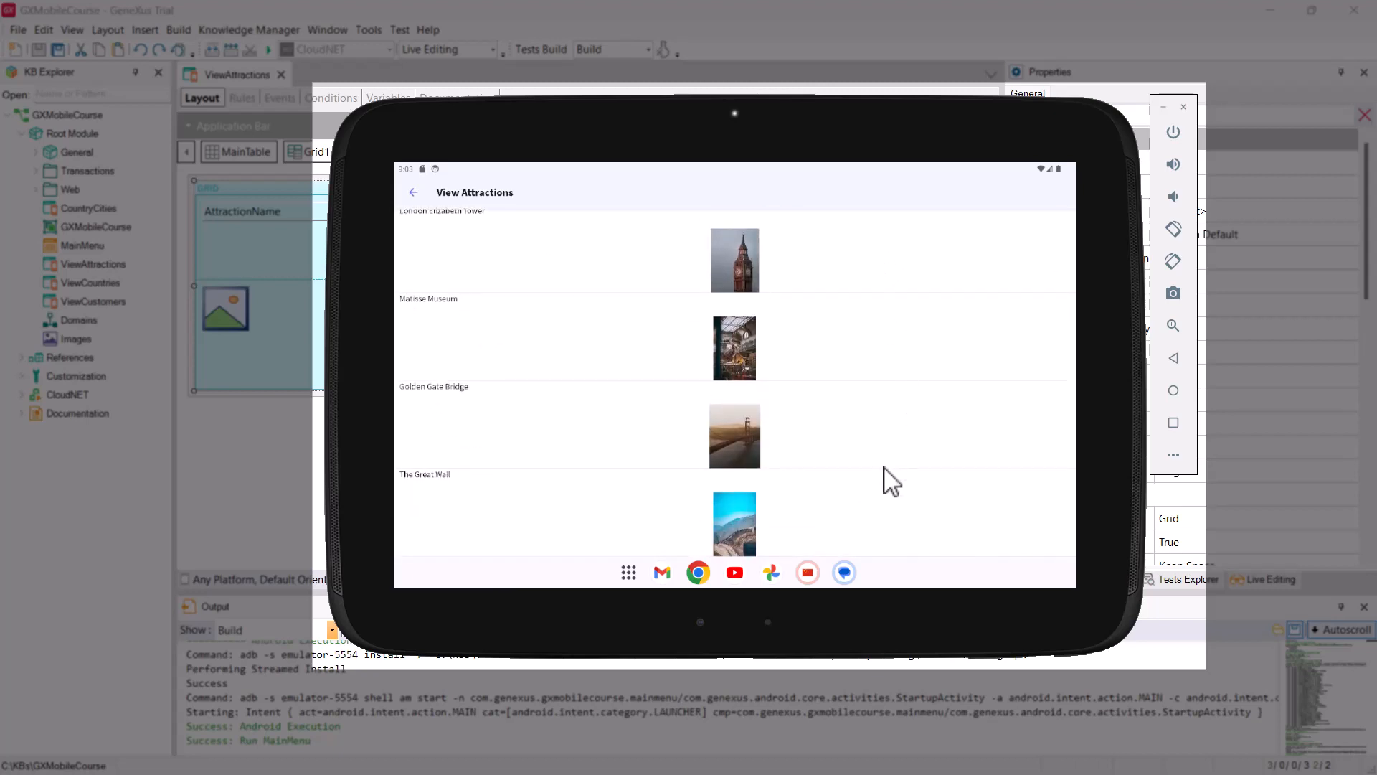
Step: Rotate the tablet emulator to portrait and look through the View Attractions list in that orientation
click(1175, 230)
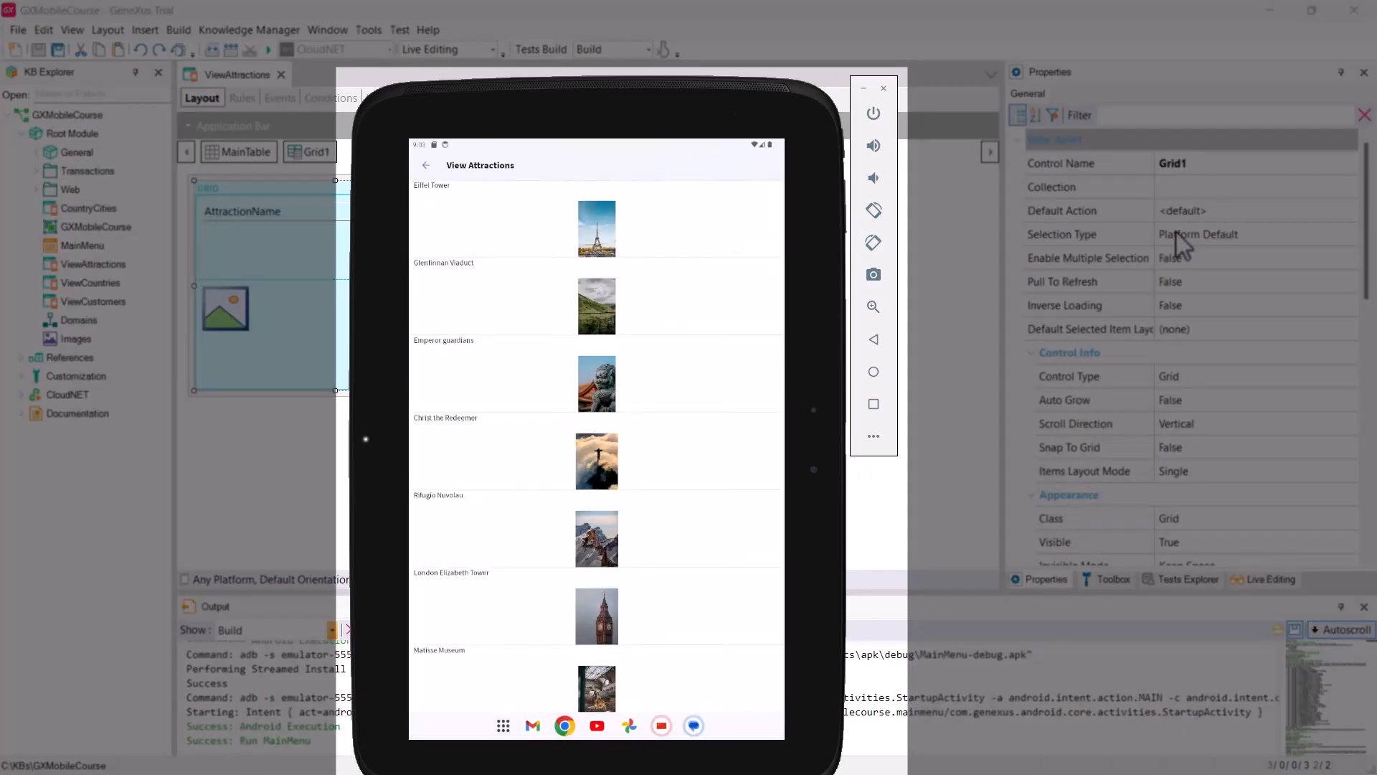
drag(679, 615, 689, 501)
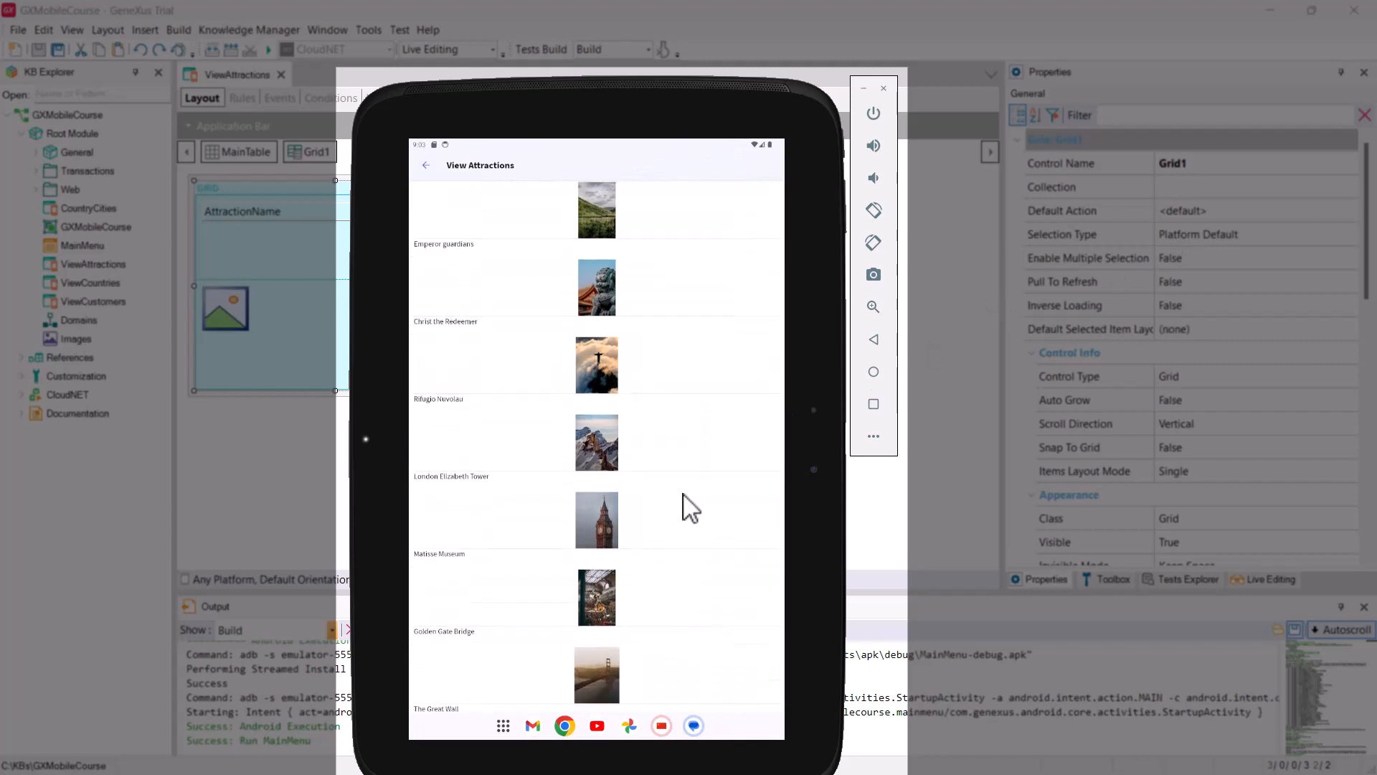
drag(695, 597, 696, 748)
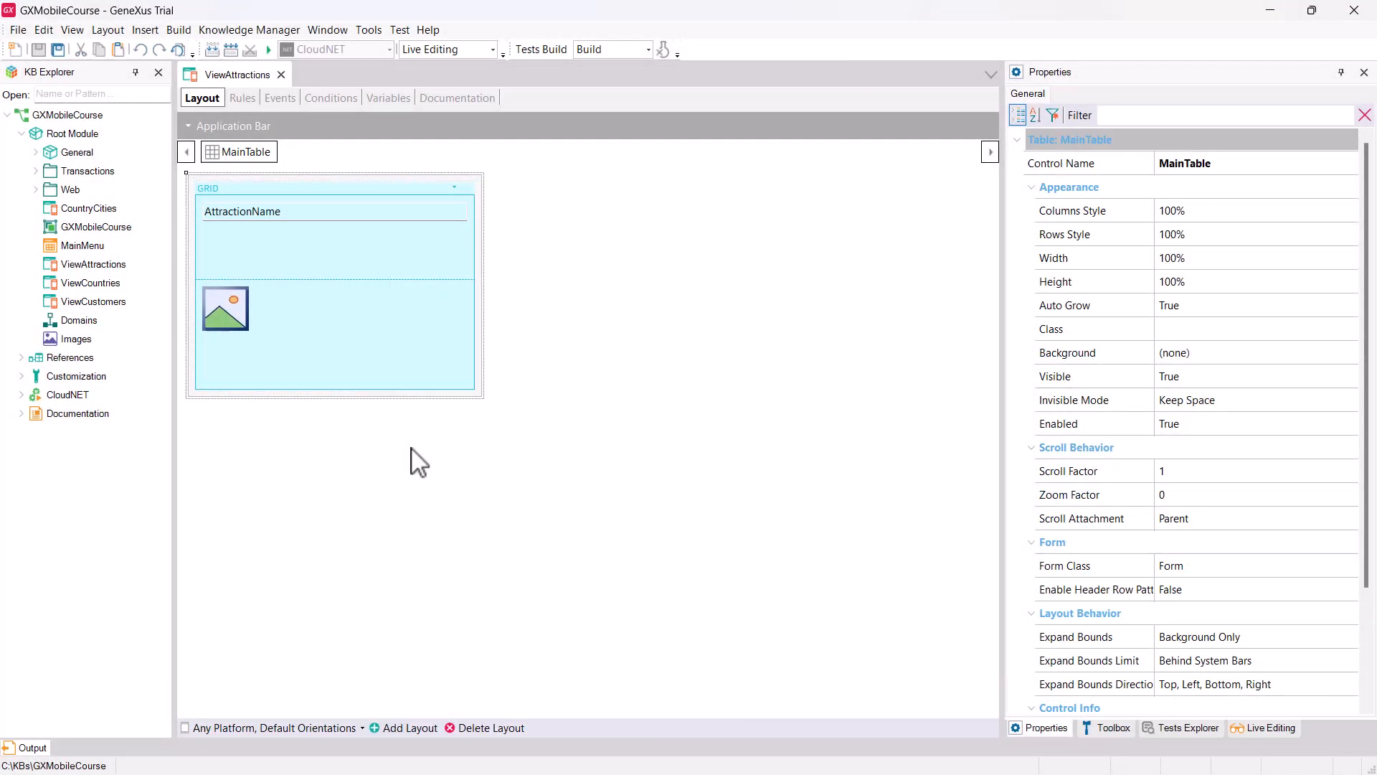
Step: Add a ViewAttractions layout for Phone or Tablet, size Tablet 10", Landscape, using the Any Platform, Default Orientations template
click(435, 730)
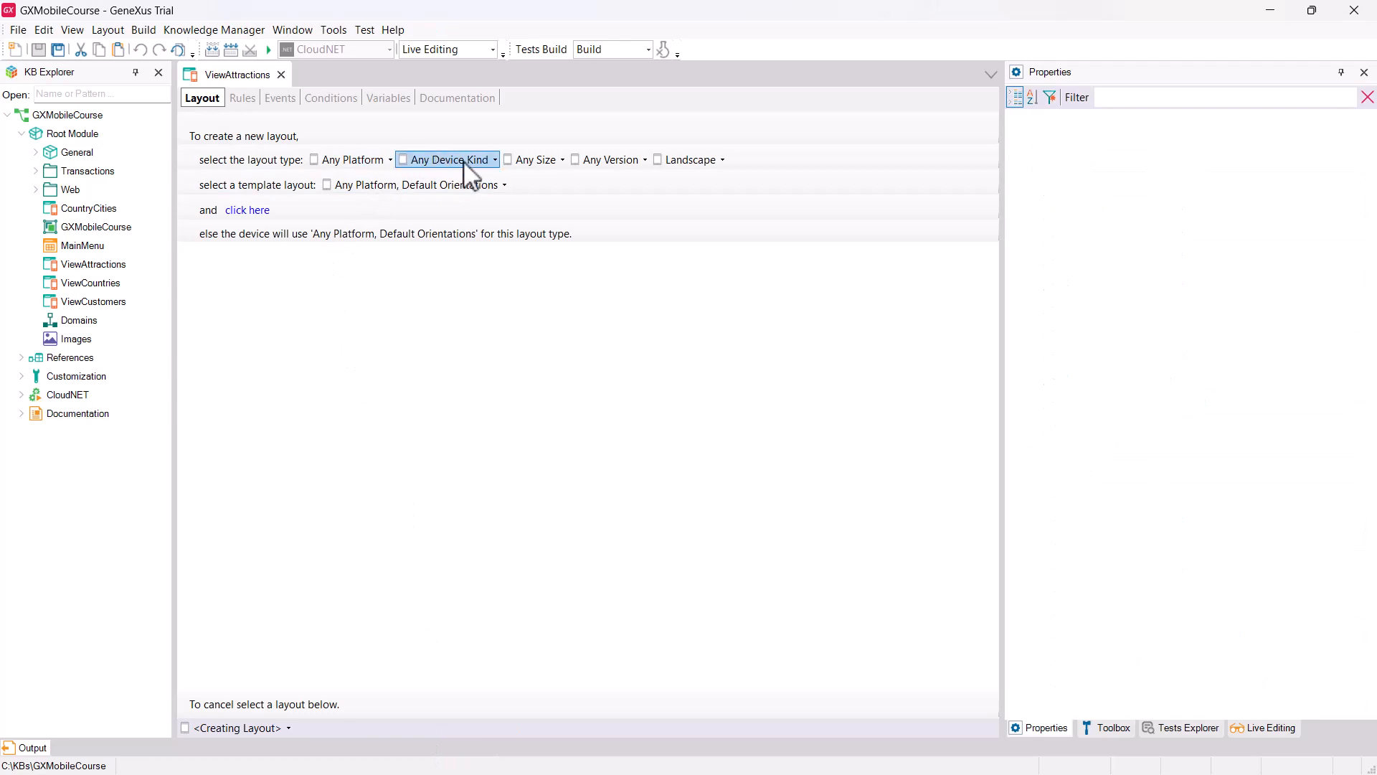
click(493, 174)
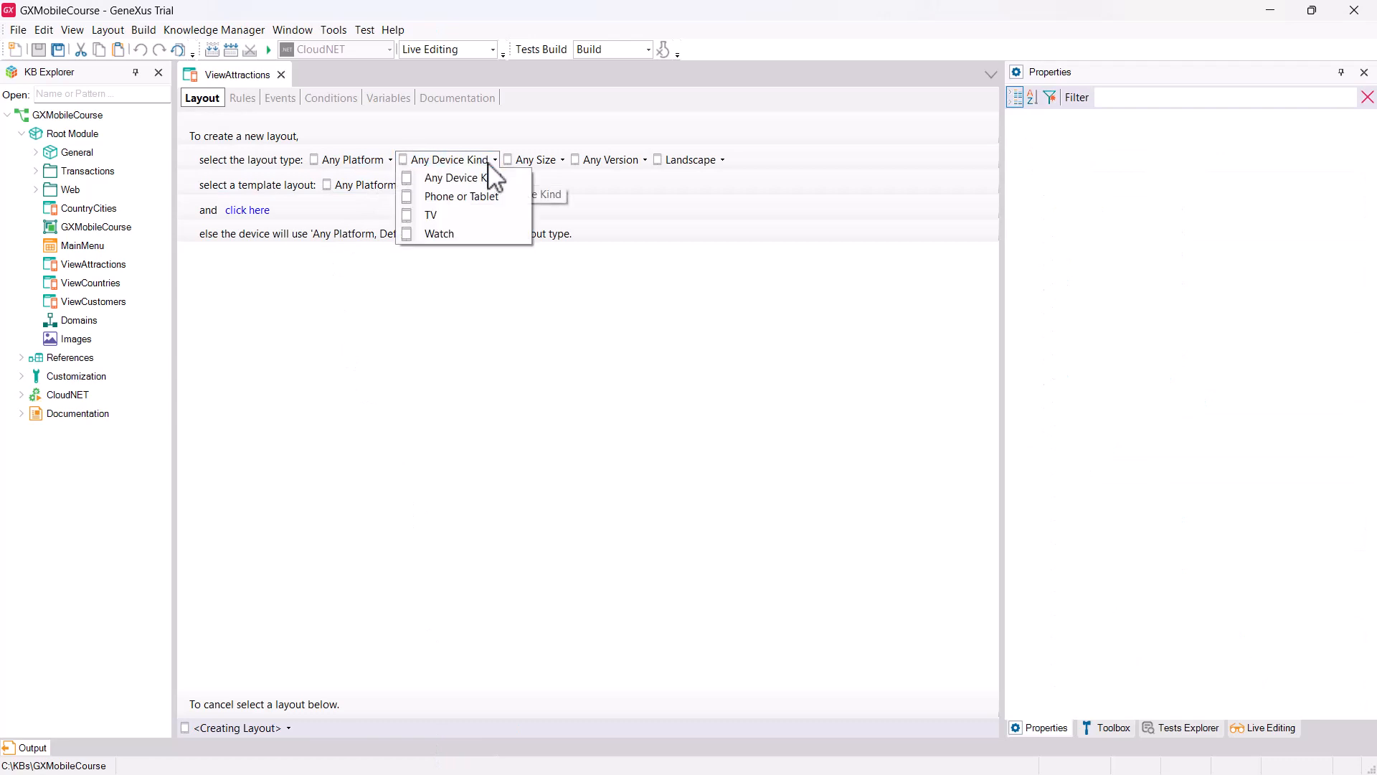
click(475, 201)
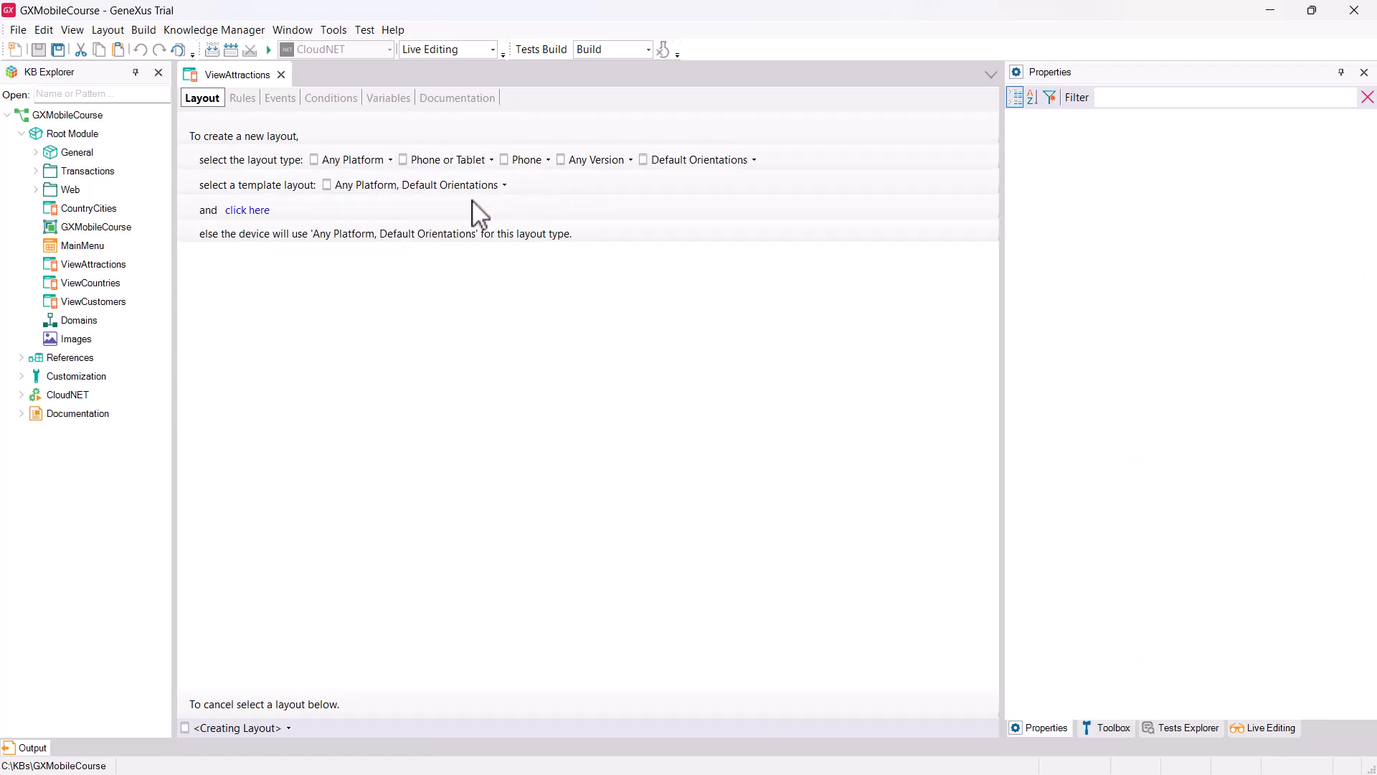
click(548, 161)
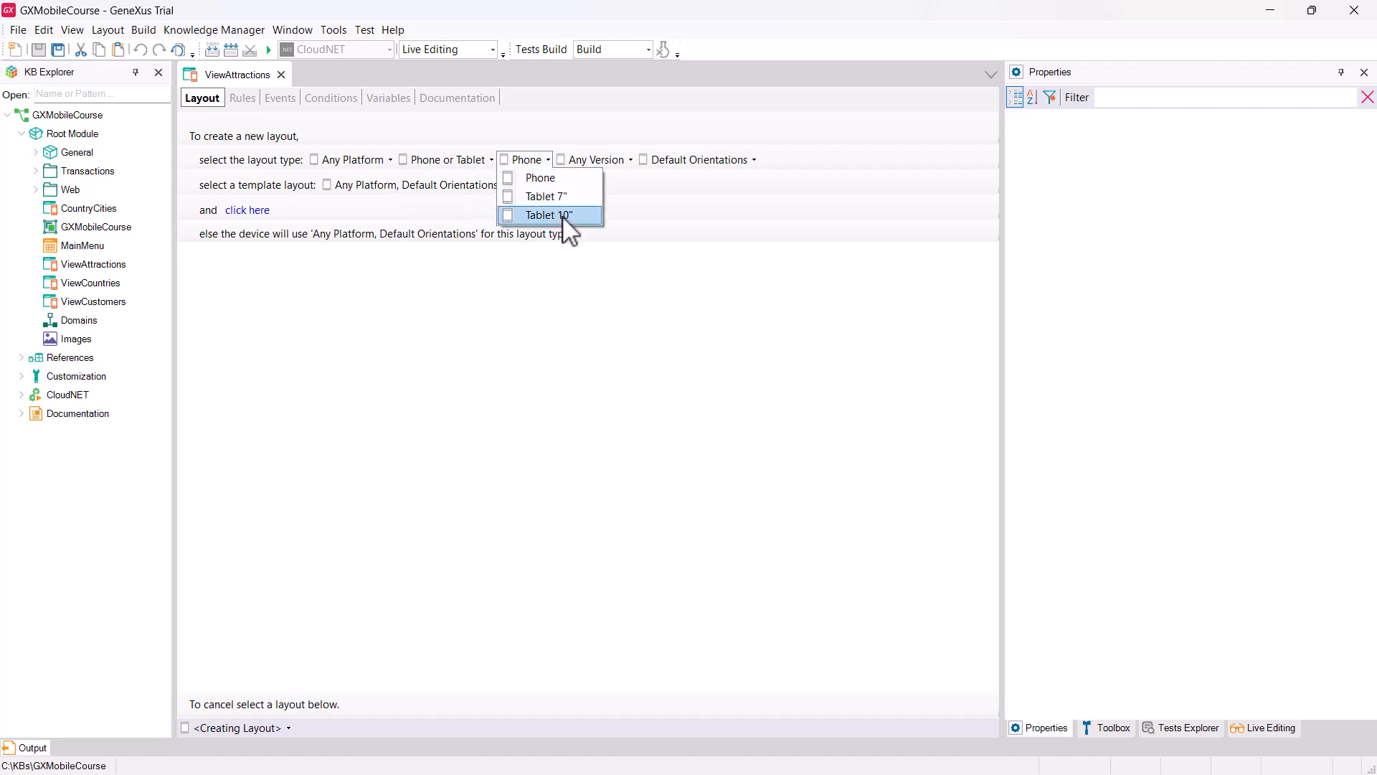
click(584, 217)
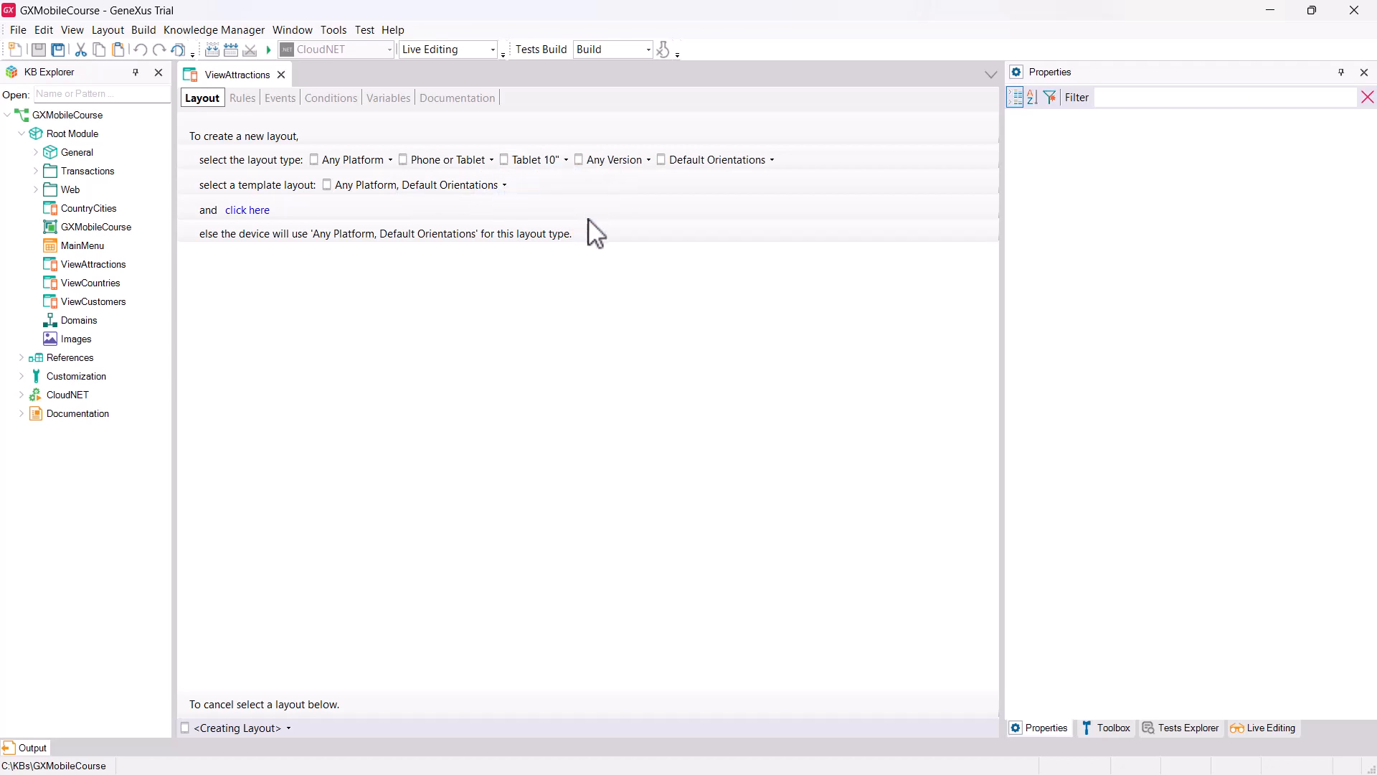
click(770, 162)
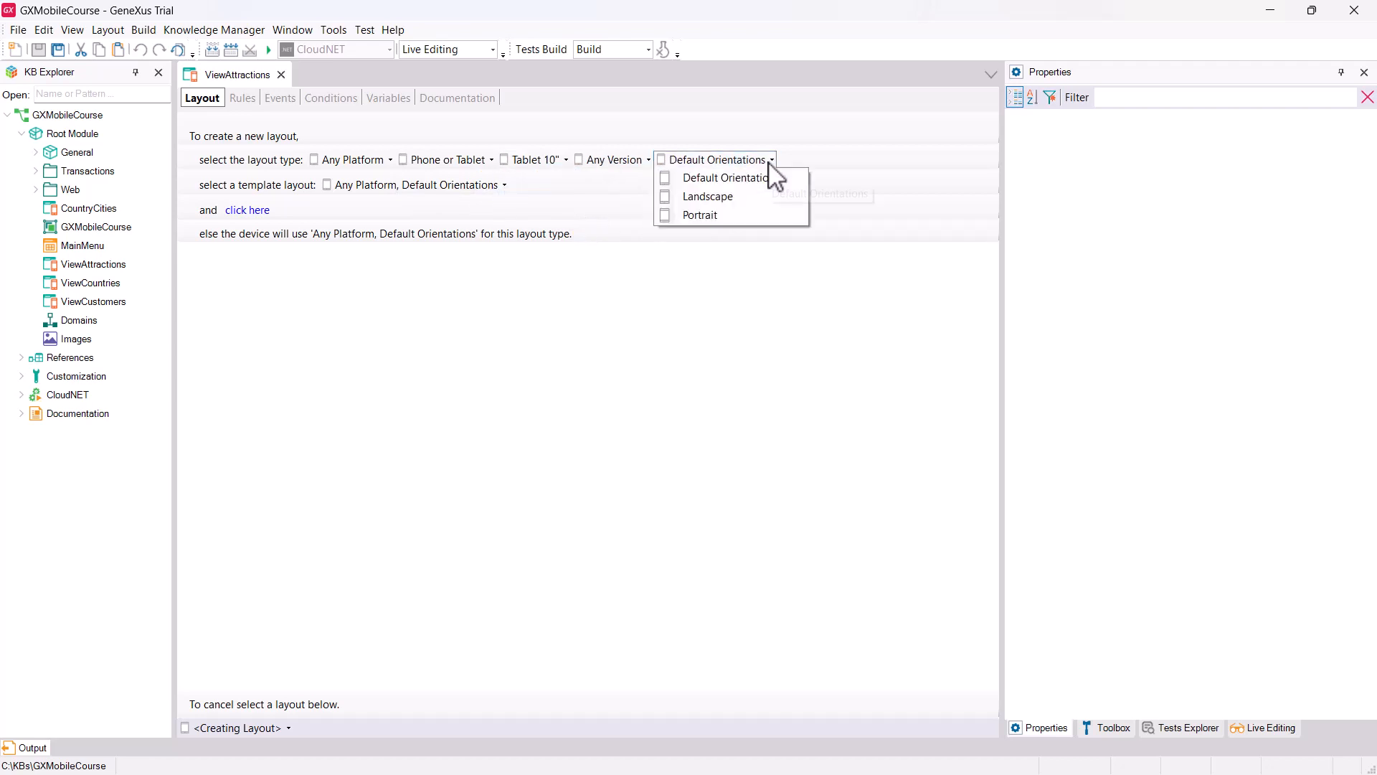
click(737, 208)
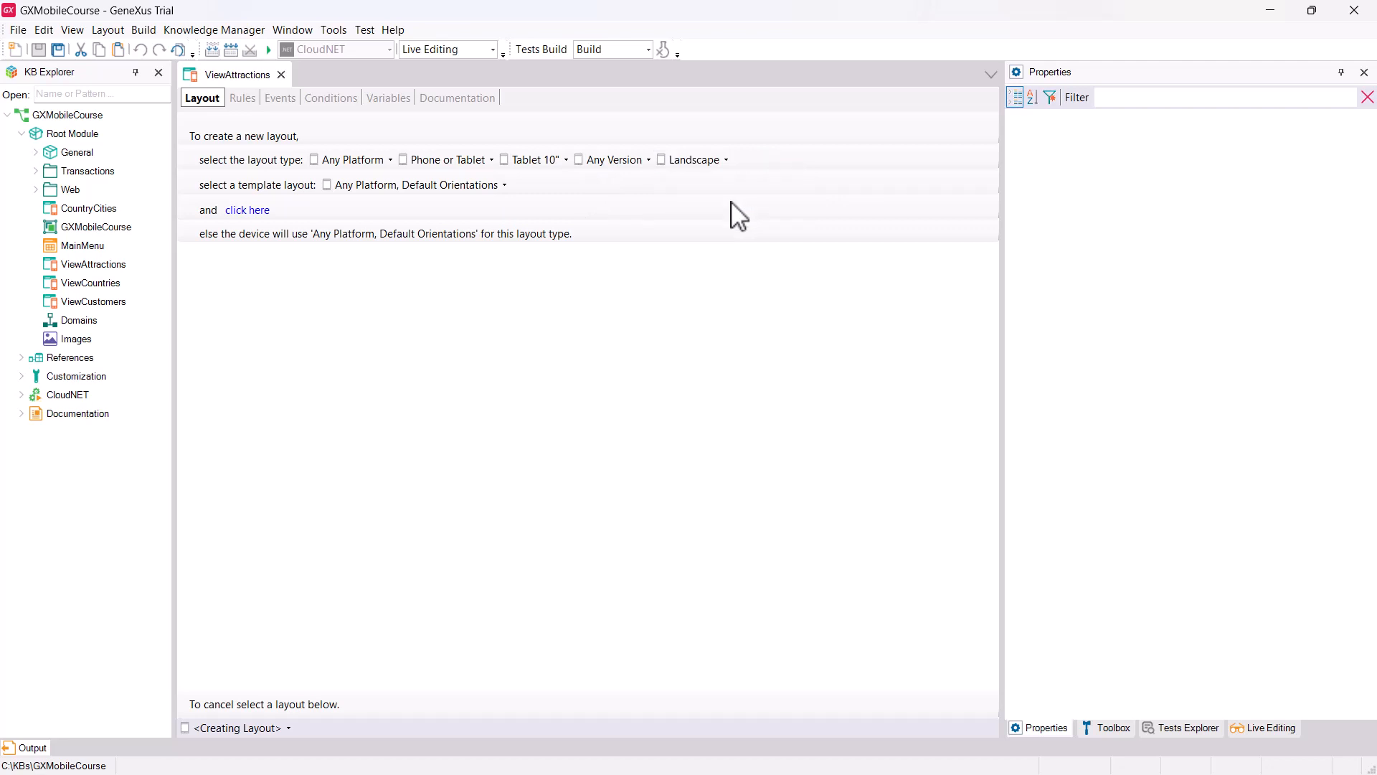
click(264, 210)
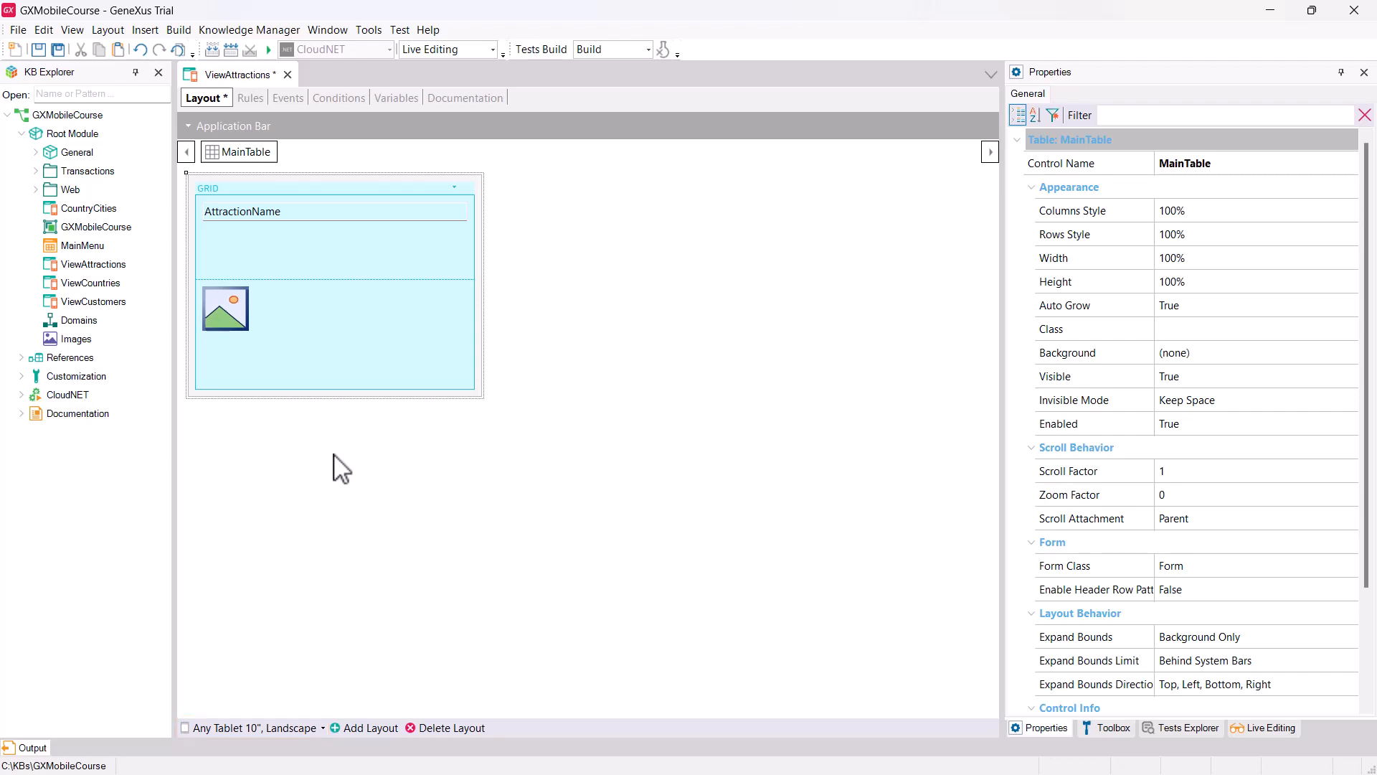
Step: In the Any Tablet 10", Landscape layout, change the attractions grid's control type to Horizontal Grid
click(321, 728)
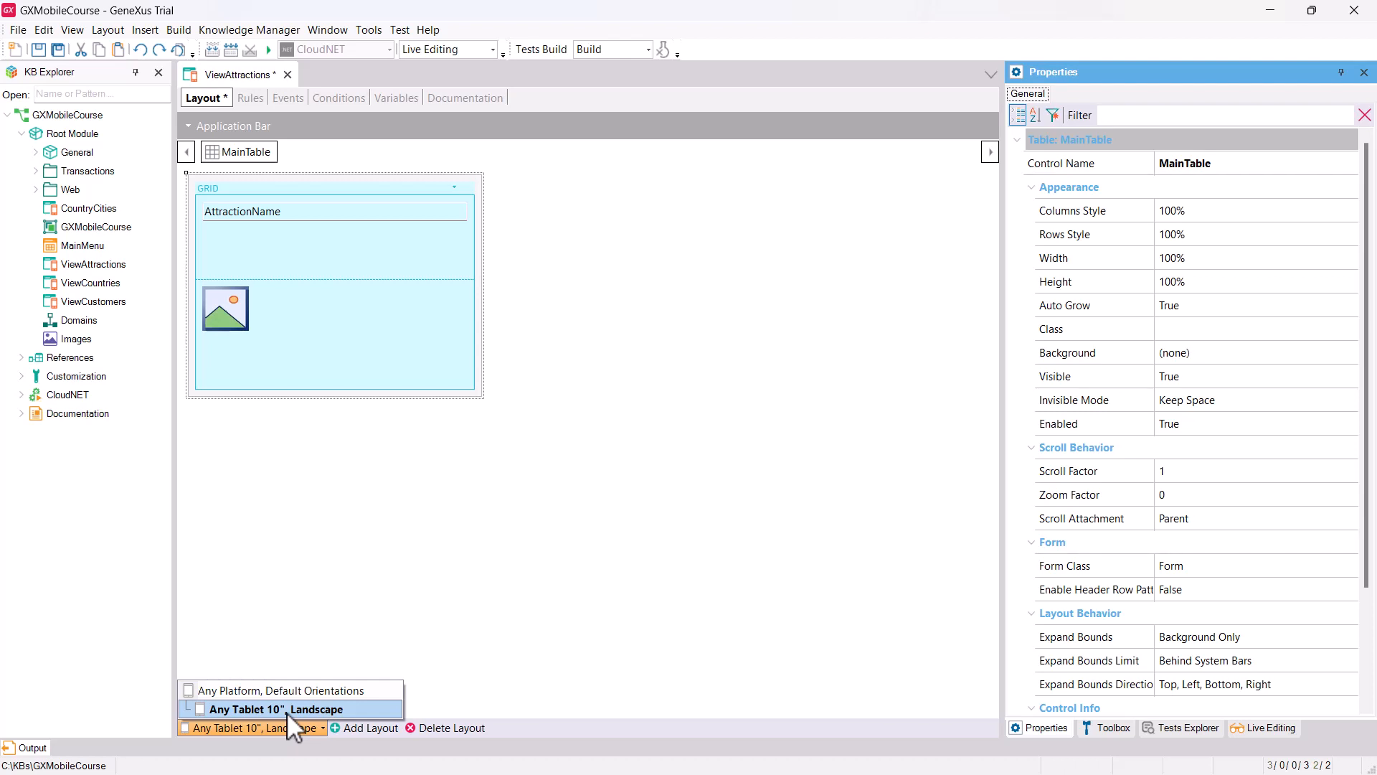
click(287, 712)
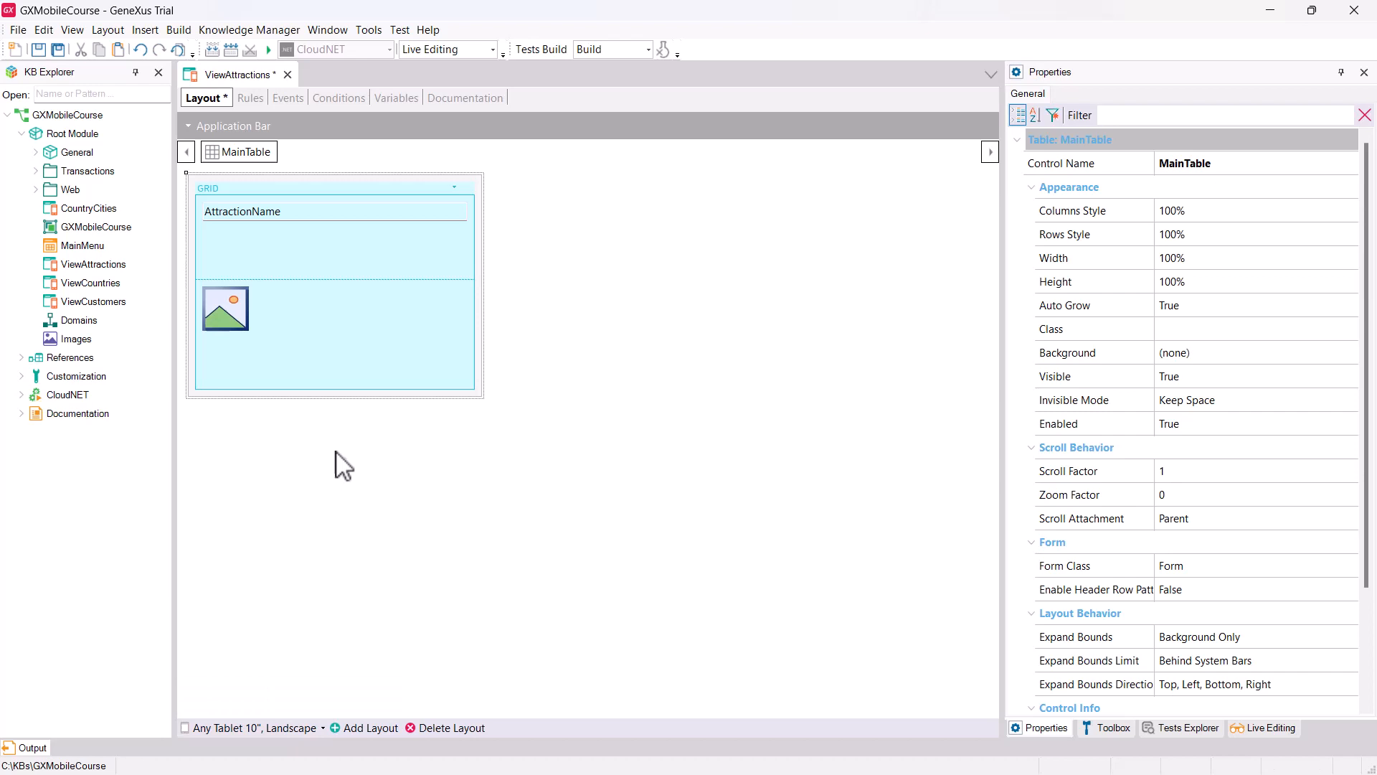
click(208, 189)
click(1310, 376)
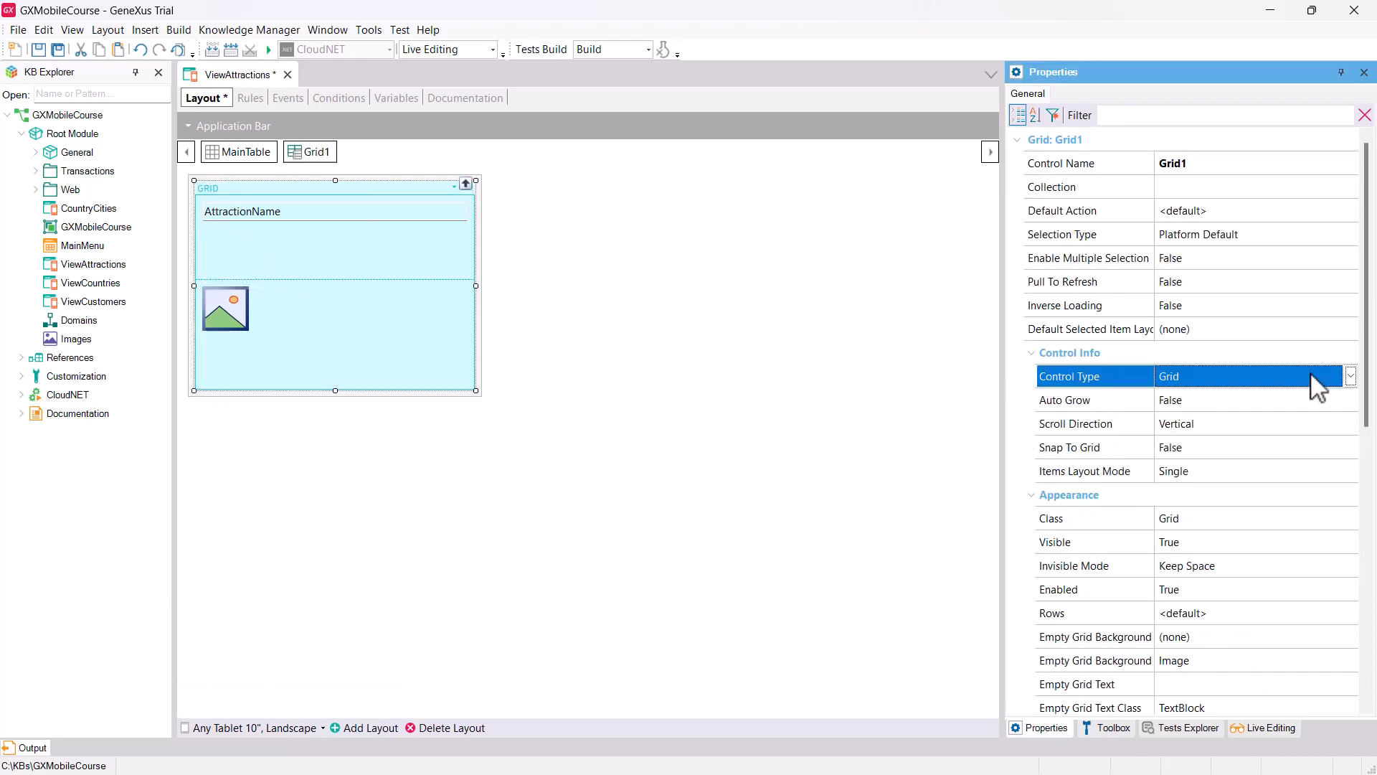
click(1349, 376)
click(1230, 475)
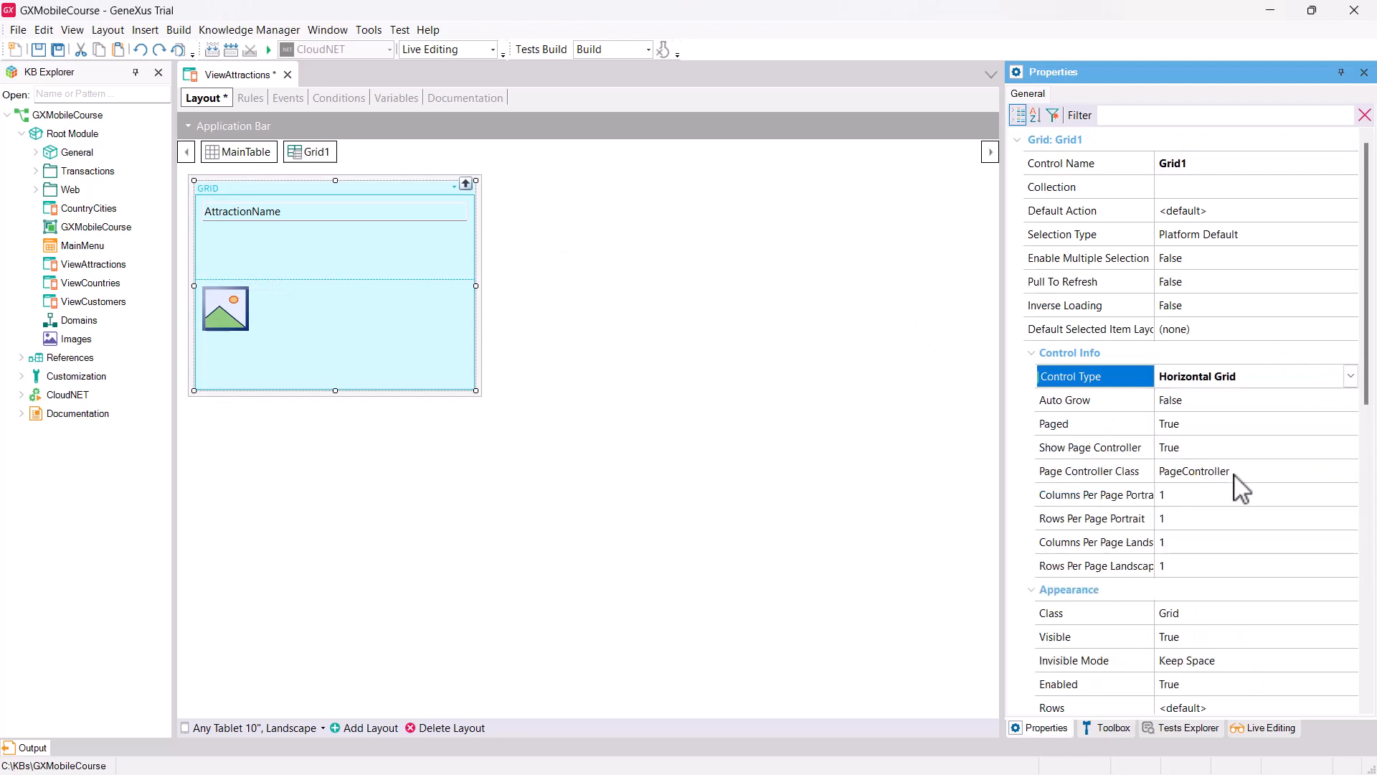
Step: Set the horizontal grid's Columns Per Page Landscape to 2
drag(1156, 518, 1193, 518)
click(1218, 550)
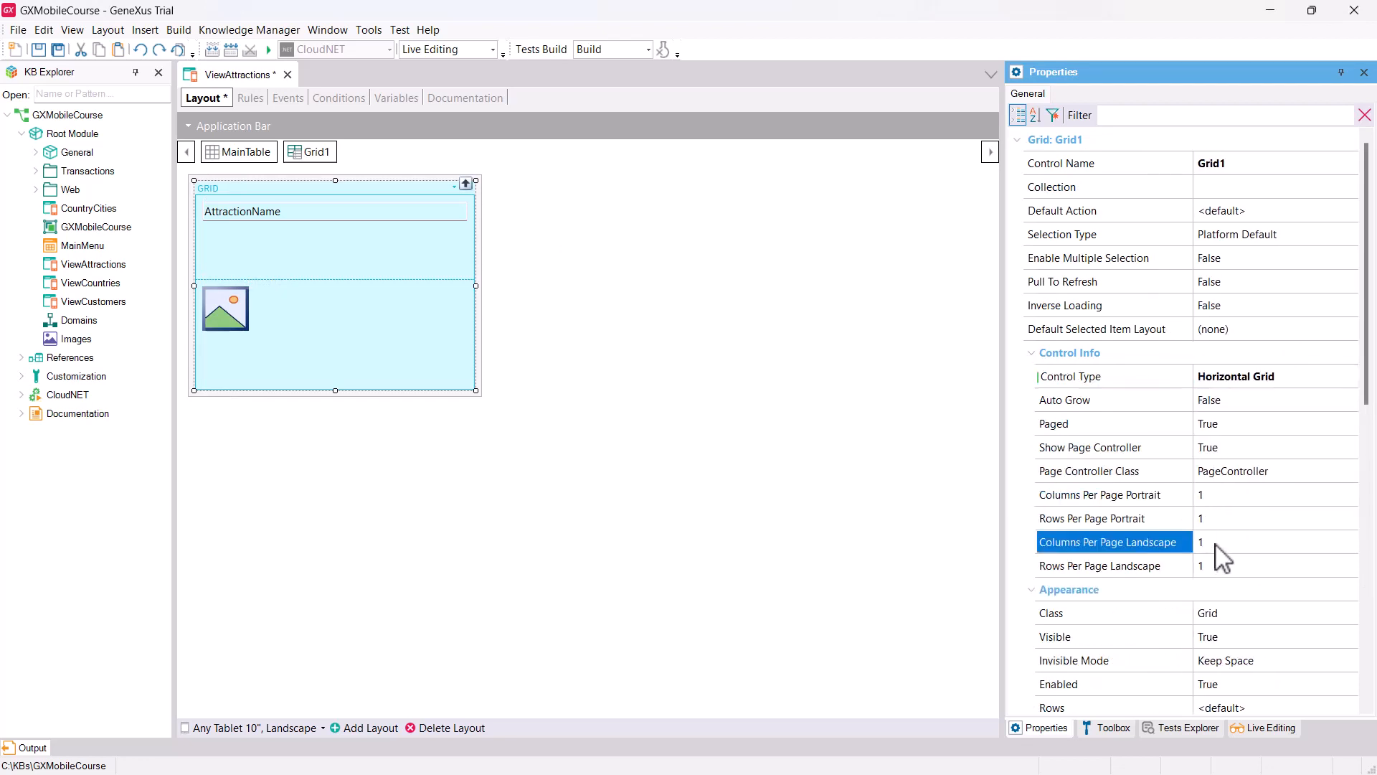
text(2)
key(Return)
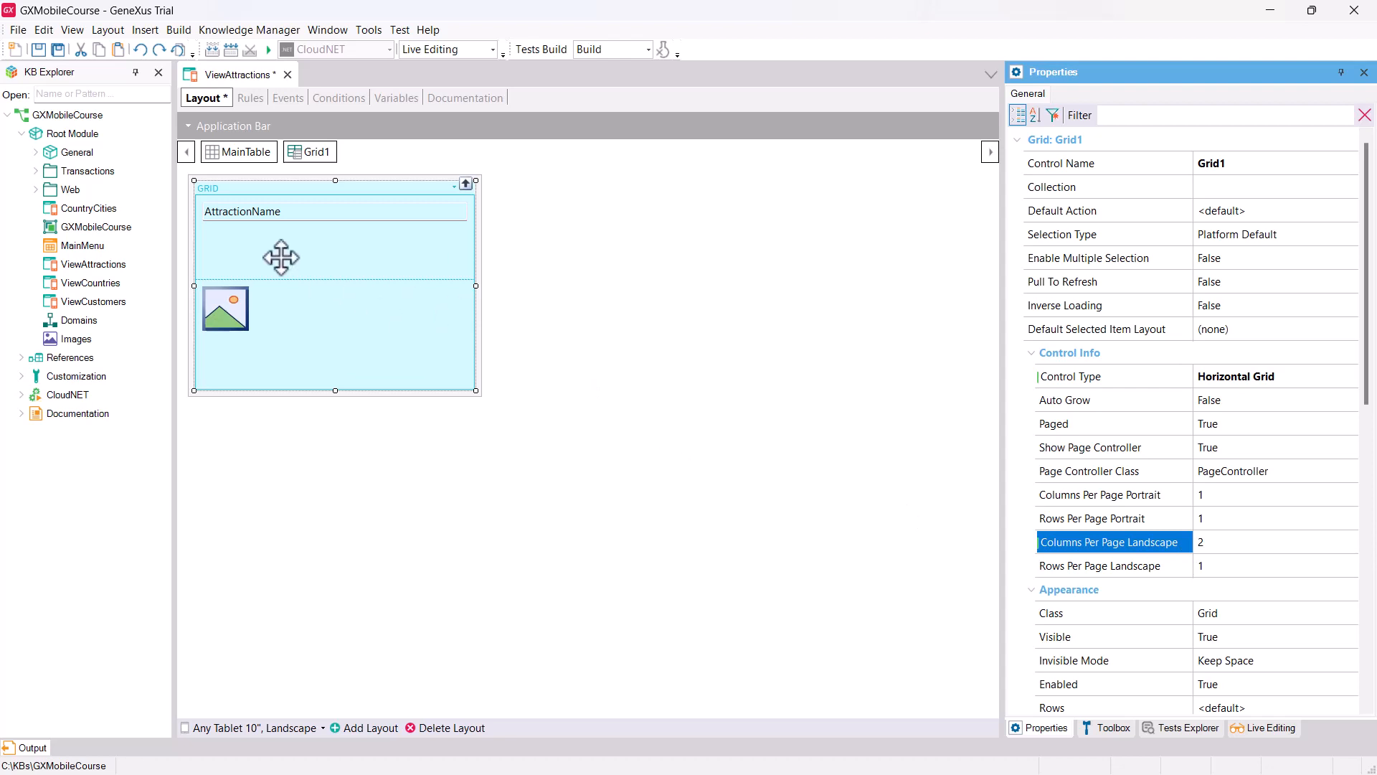
Step: Set the Rows Style of the table inside the landscape layout's grid, Grid1Table, to pd;700dip
click(217, 210)
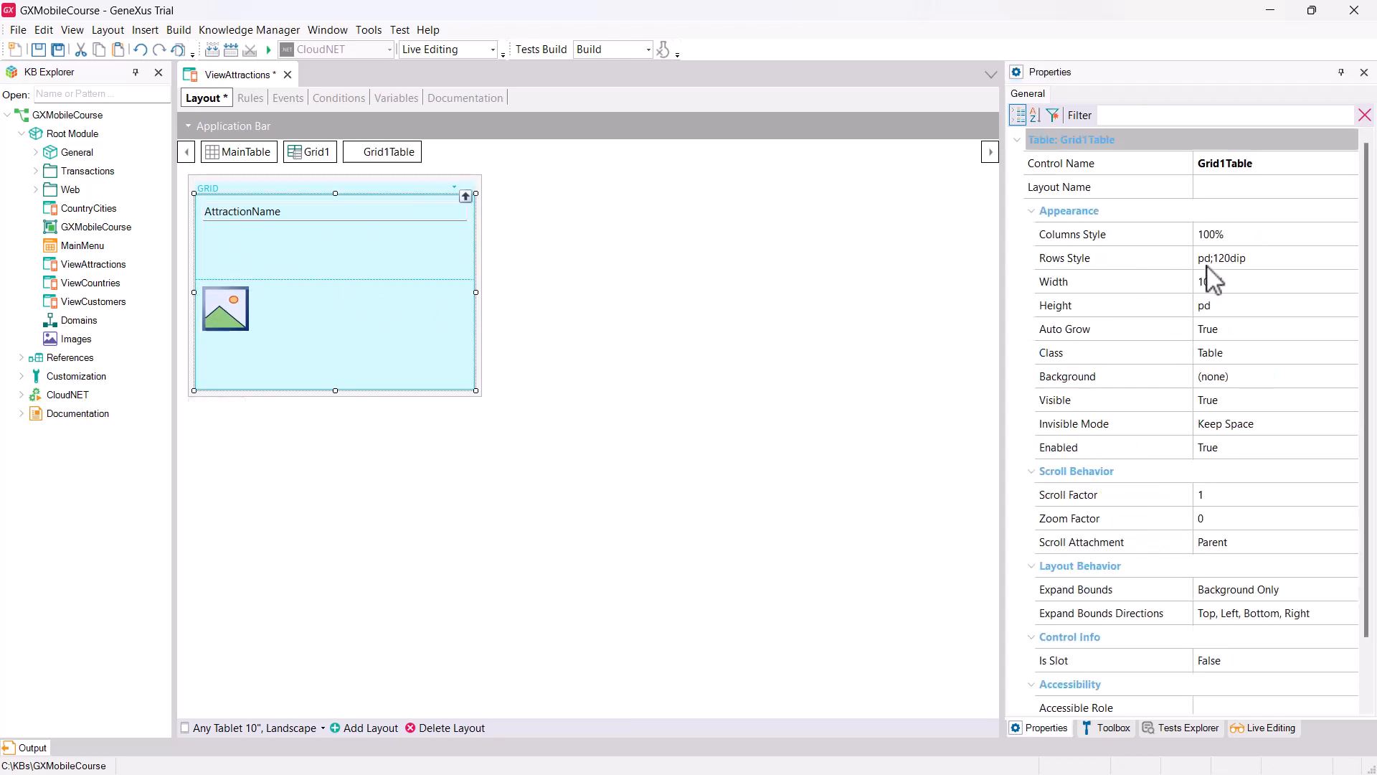
click(1234, 262)
drag(1234, 258, 1207, 258)
text(700)
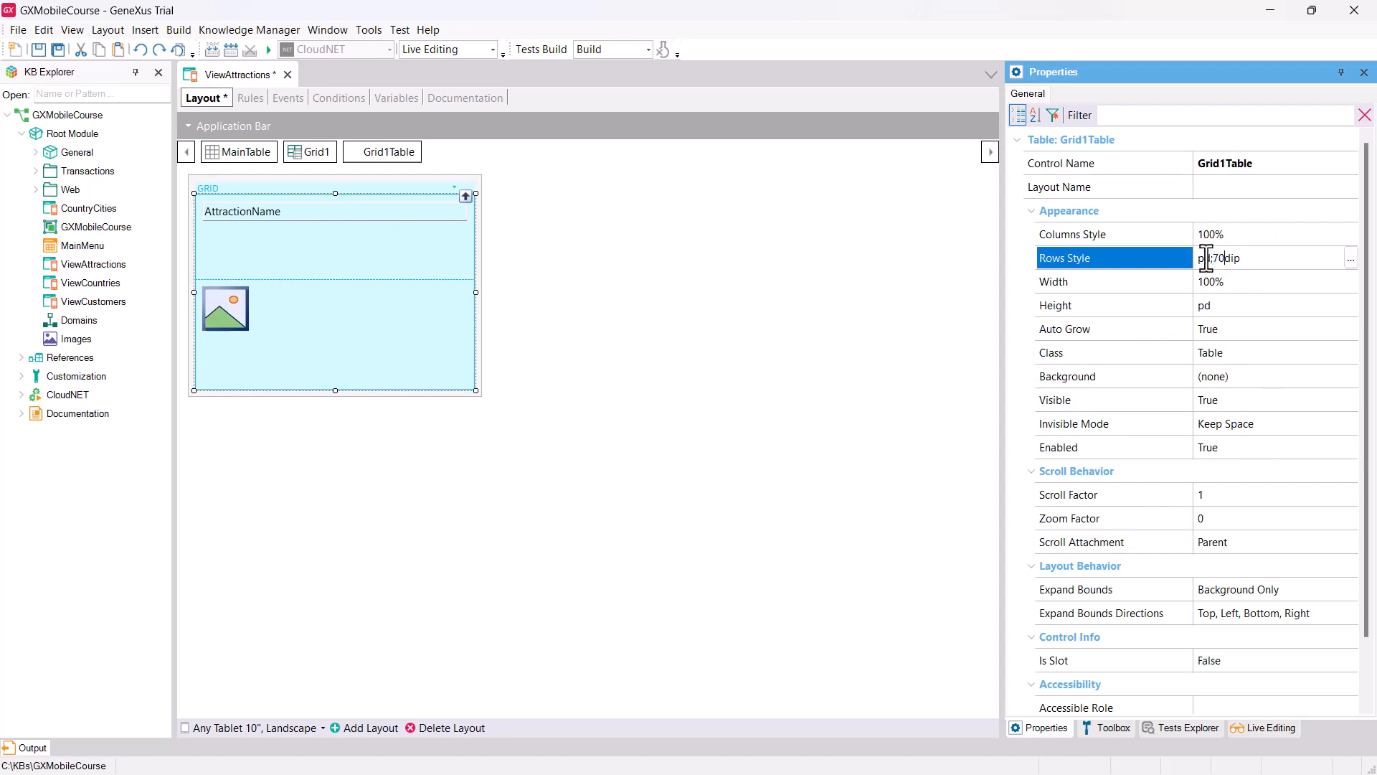
key(Return)
click(492, 476)
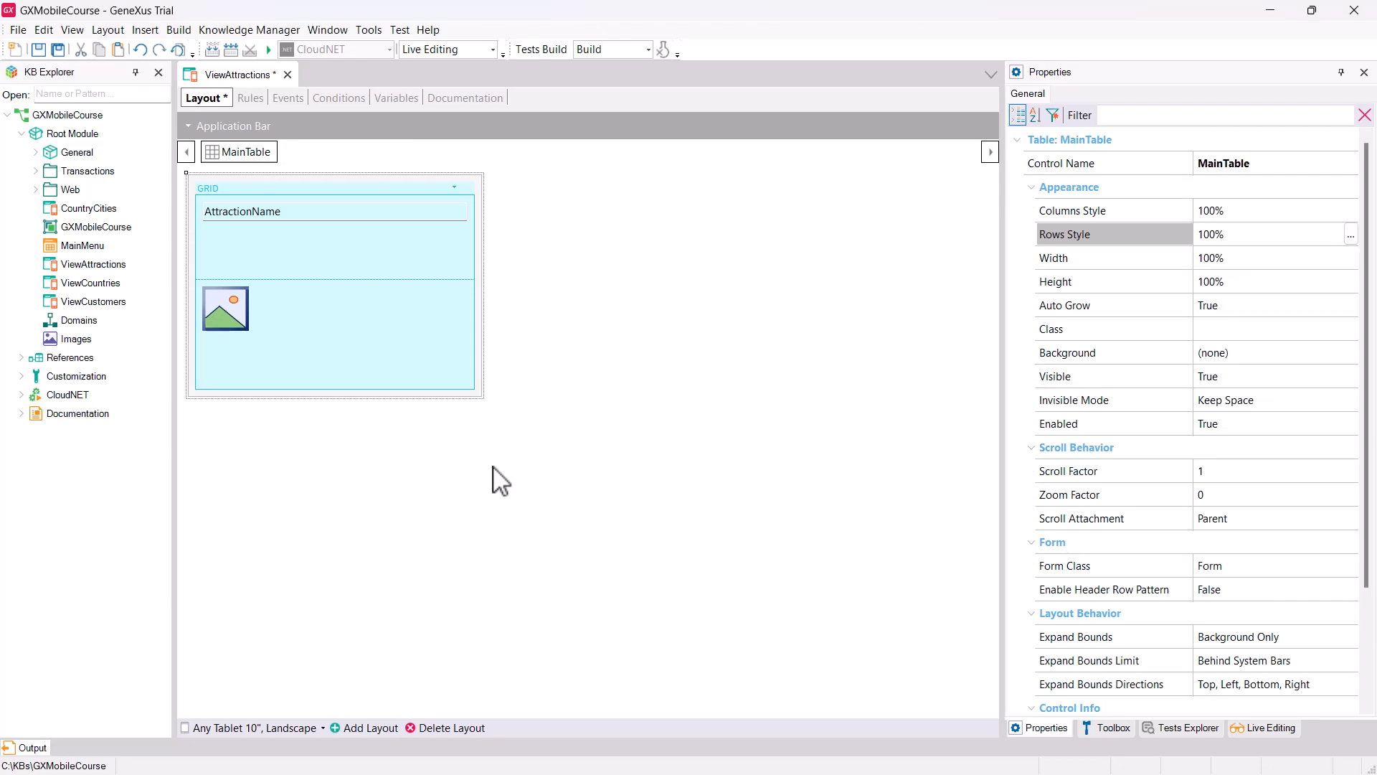
Step: Add a ViewAttractions layout for Phone or Tablet, size Tablet 10", Portrait, using the Any Platform, Default Orientations template
click(395, 728)
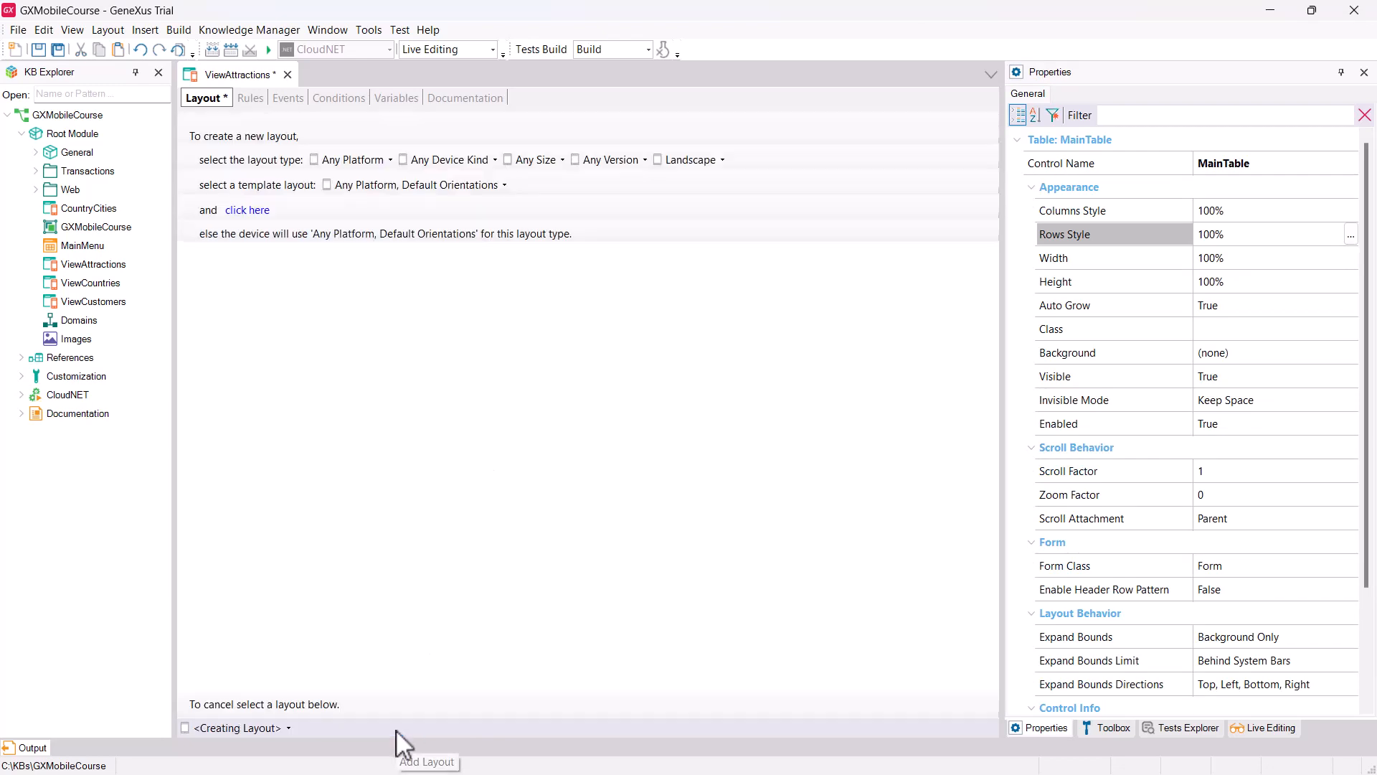
click(492, 159)
click(495, 196)
click(526, 160)
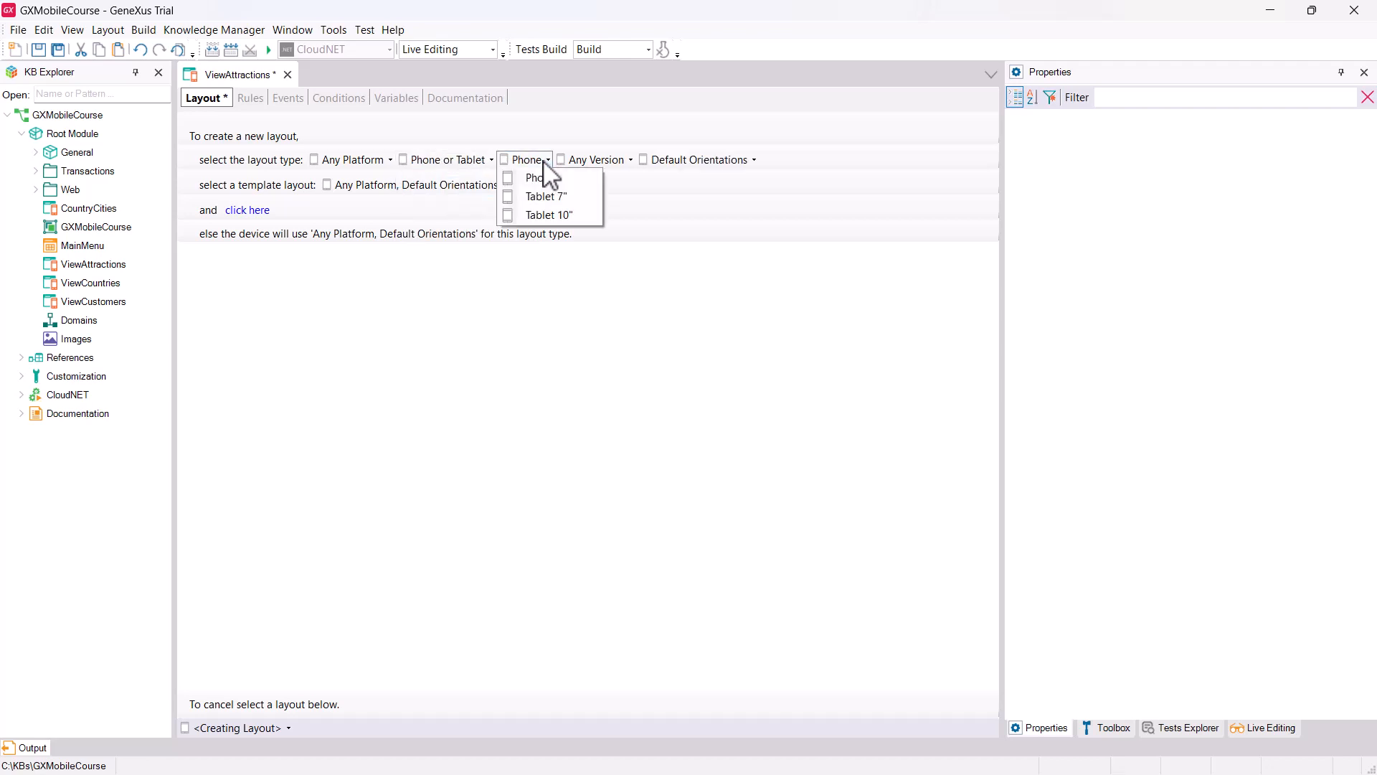
click(556, 219)
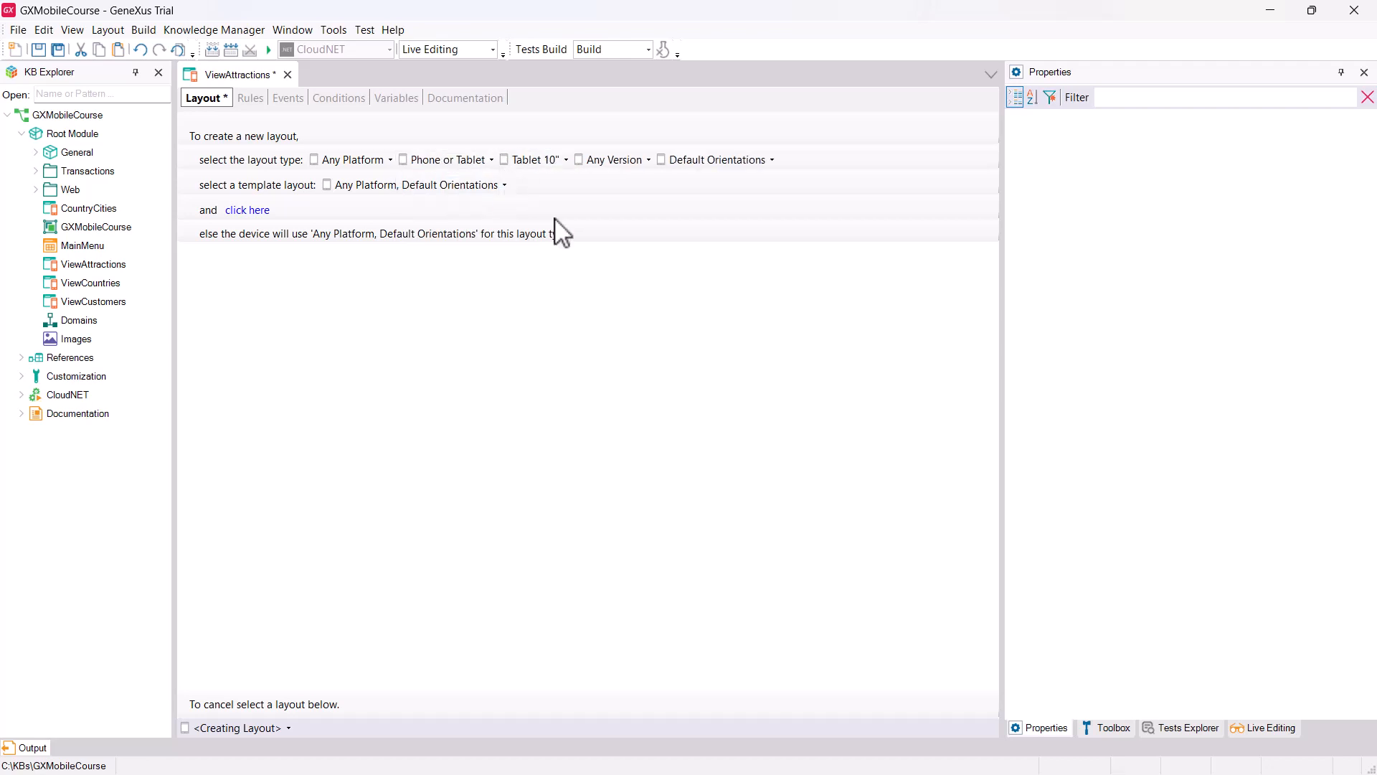
click(721, 163)
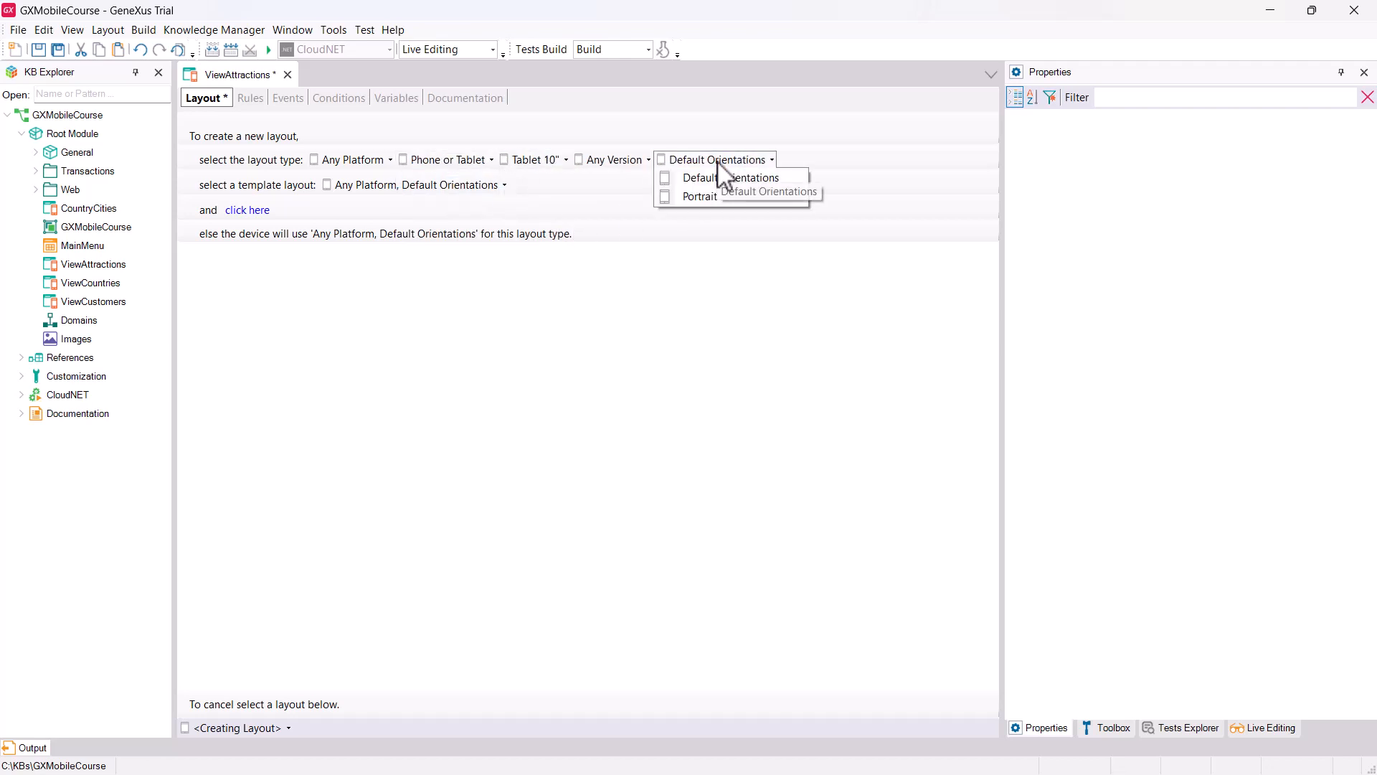
click(704, 203)
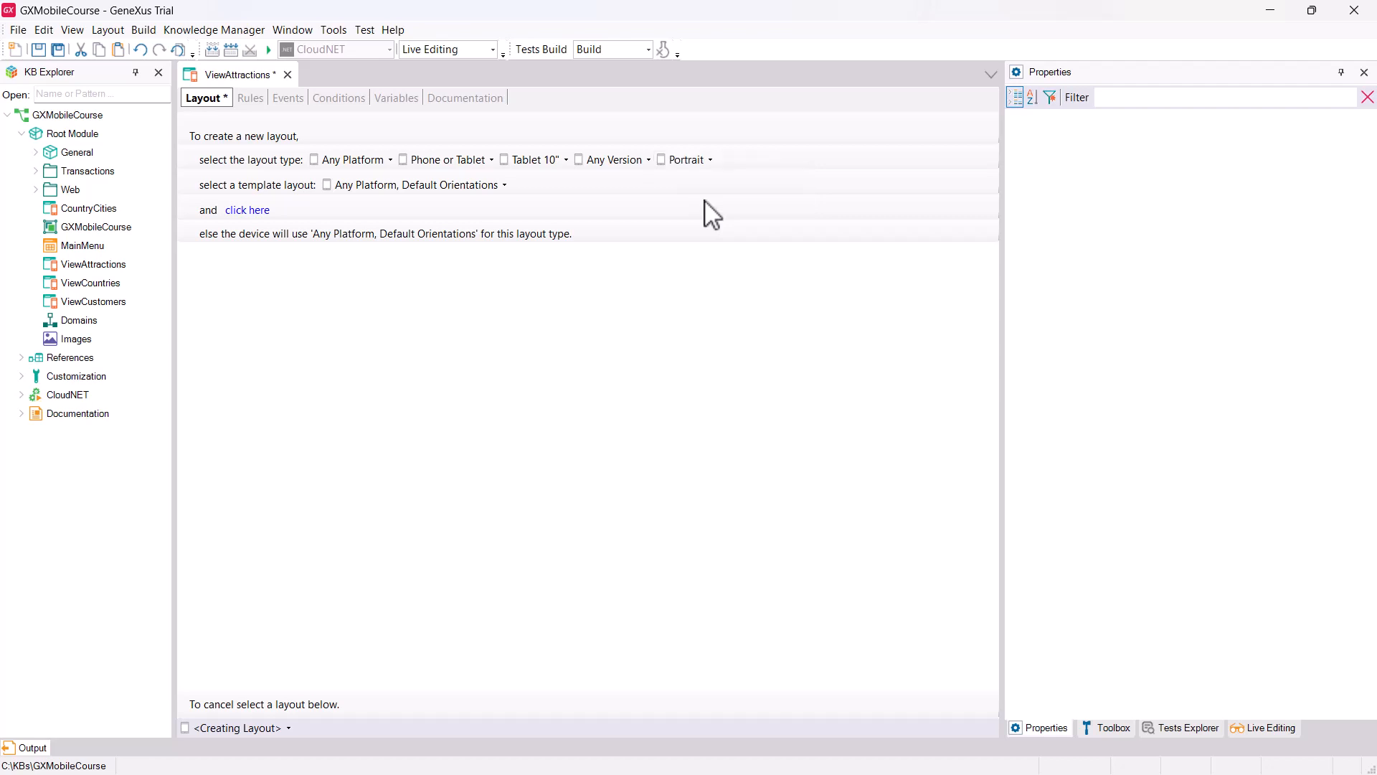
click(259, 211)
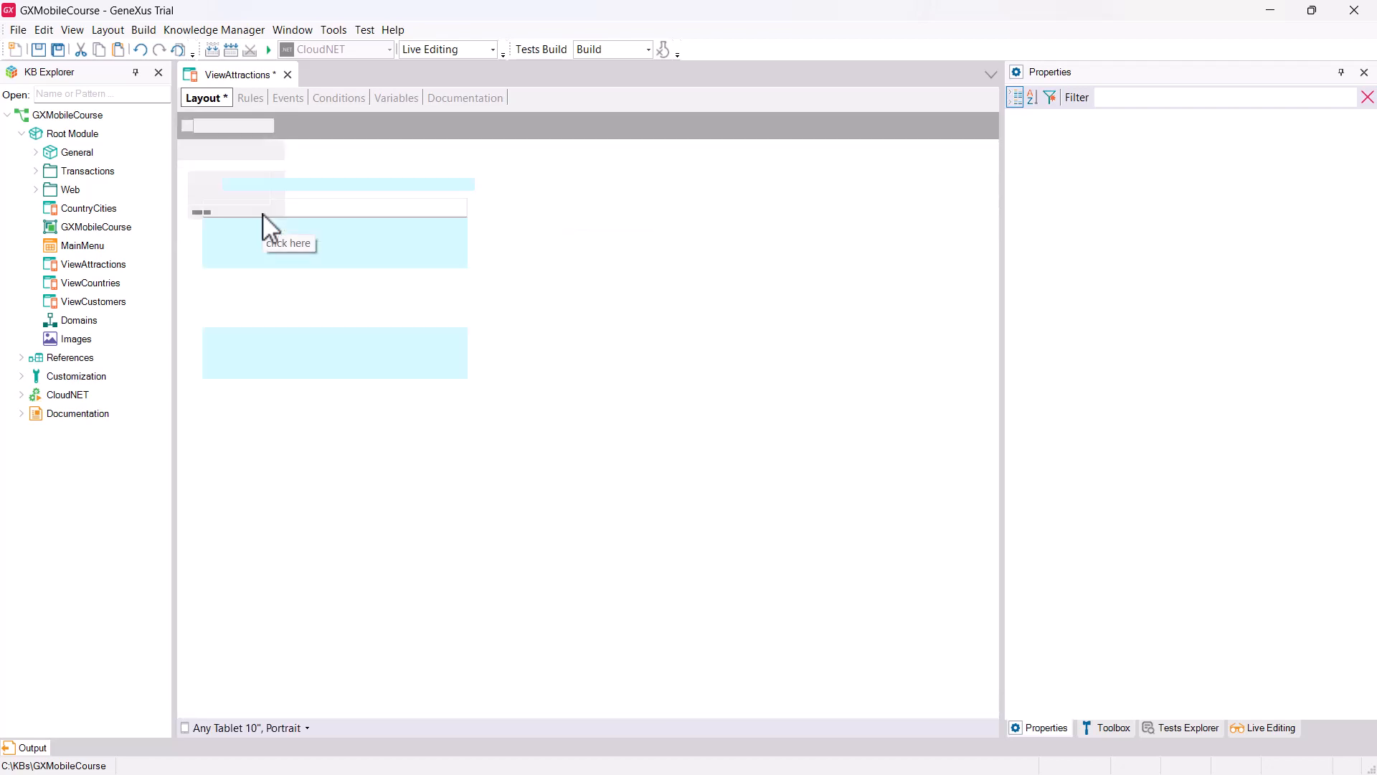
Step: Set the Rows Style of Grid1Table in the Tablet 10" Portrait layout to pd;500dip
click(225, 209)
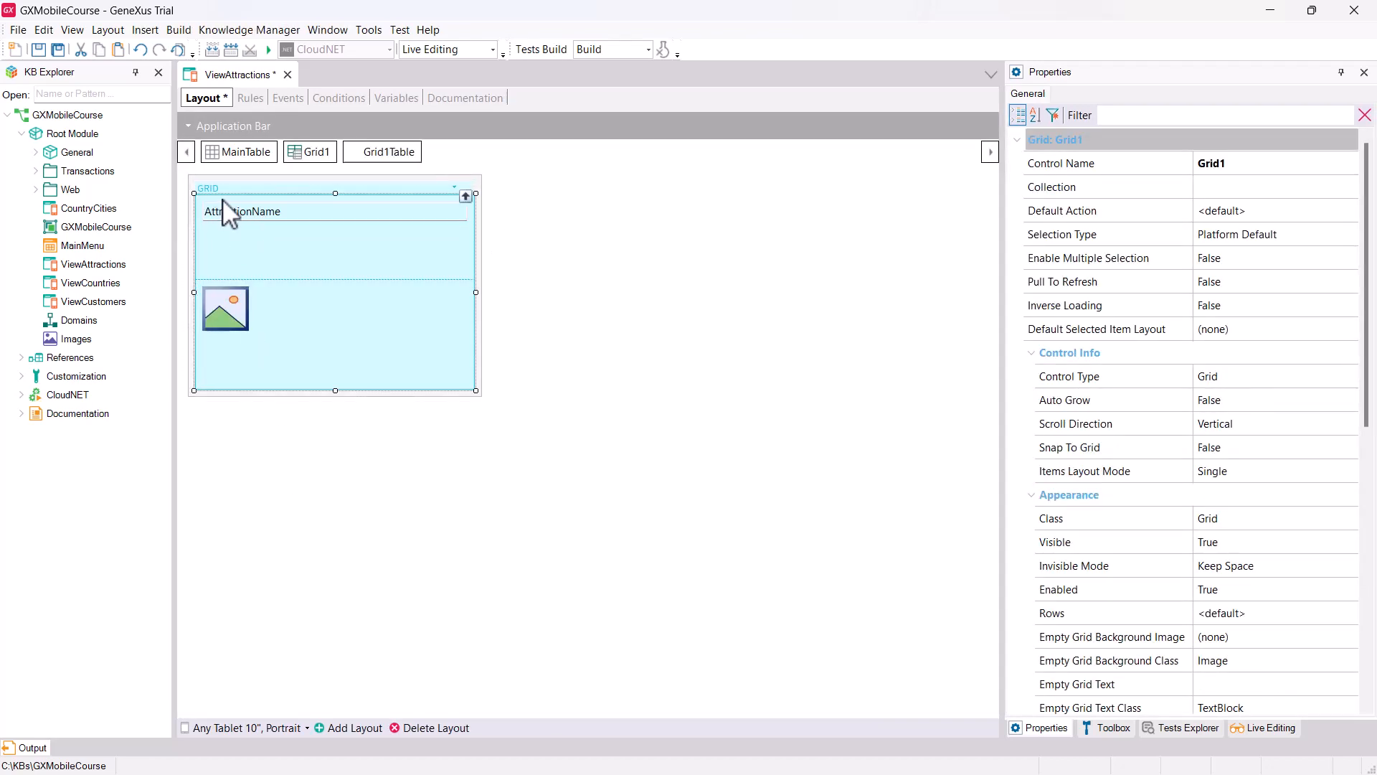
click(224, 203)
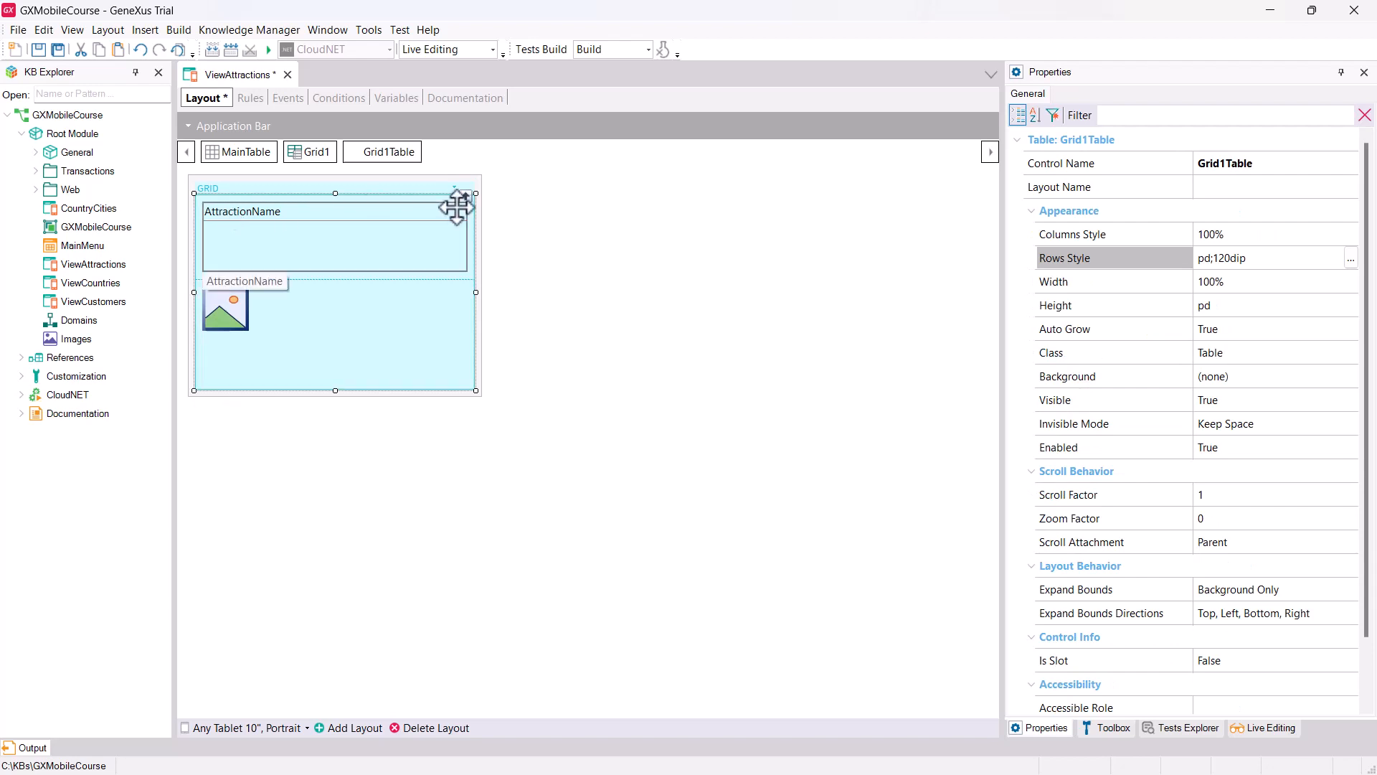
click(1231, 260)
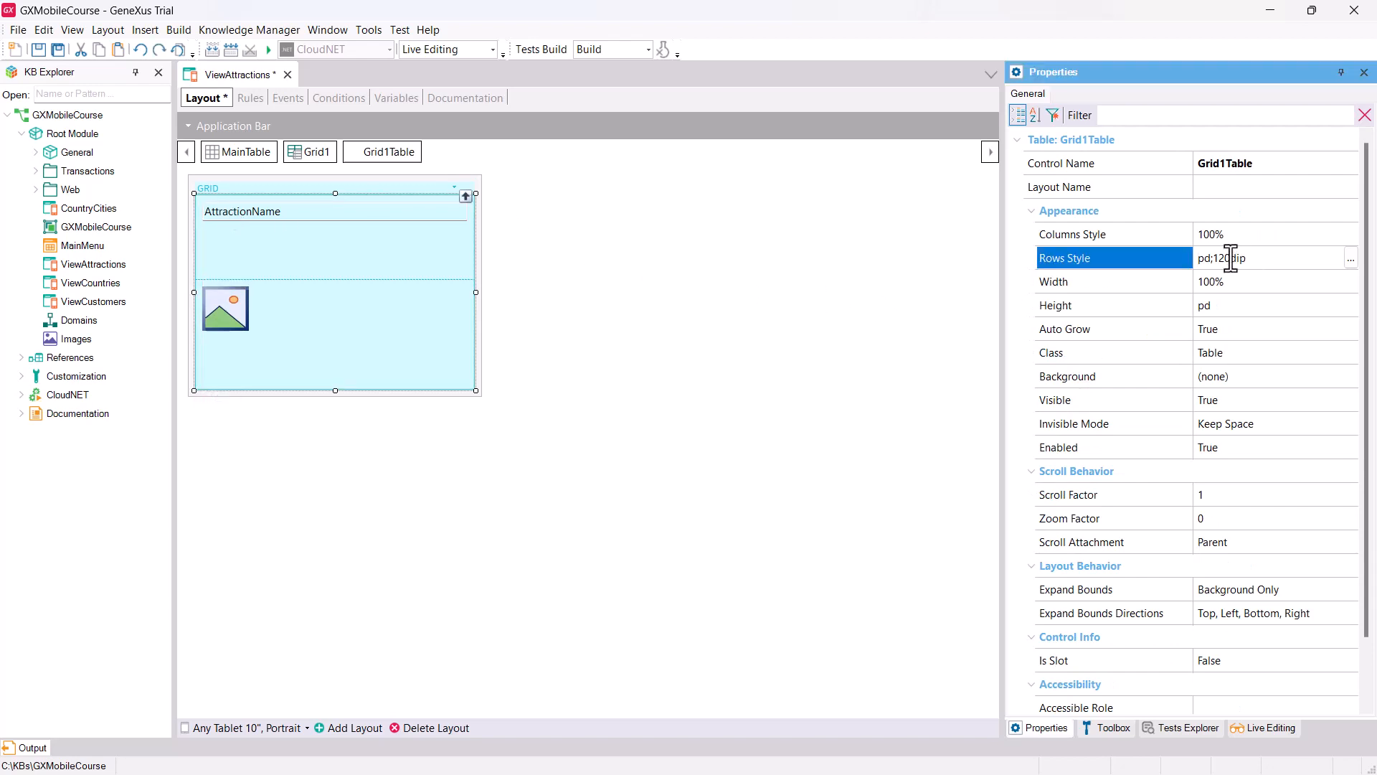
drag(1231, 259, 1213, 259)
text(500)
click(855, 455)
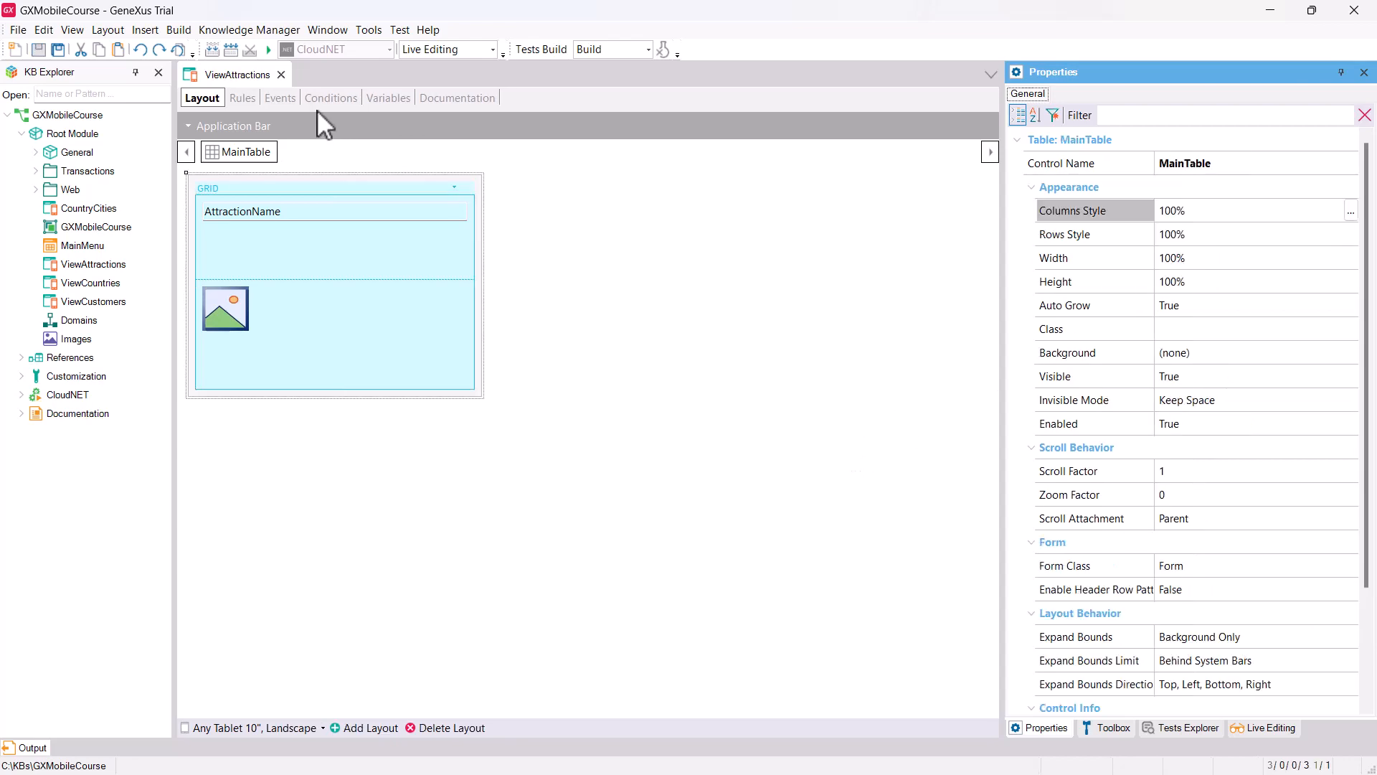
Step: Run the app on the tablet emulator and look through the View Attractions list in portrait with the new layouts
click(270, 51)
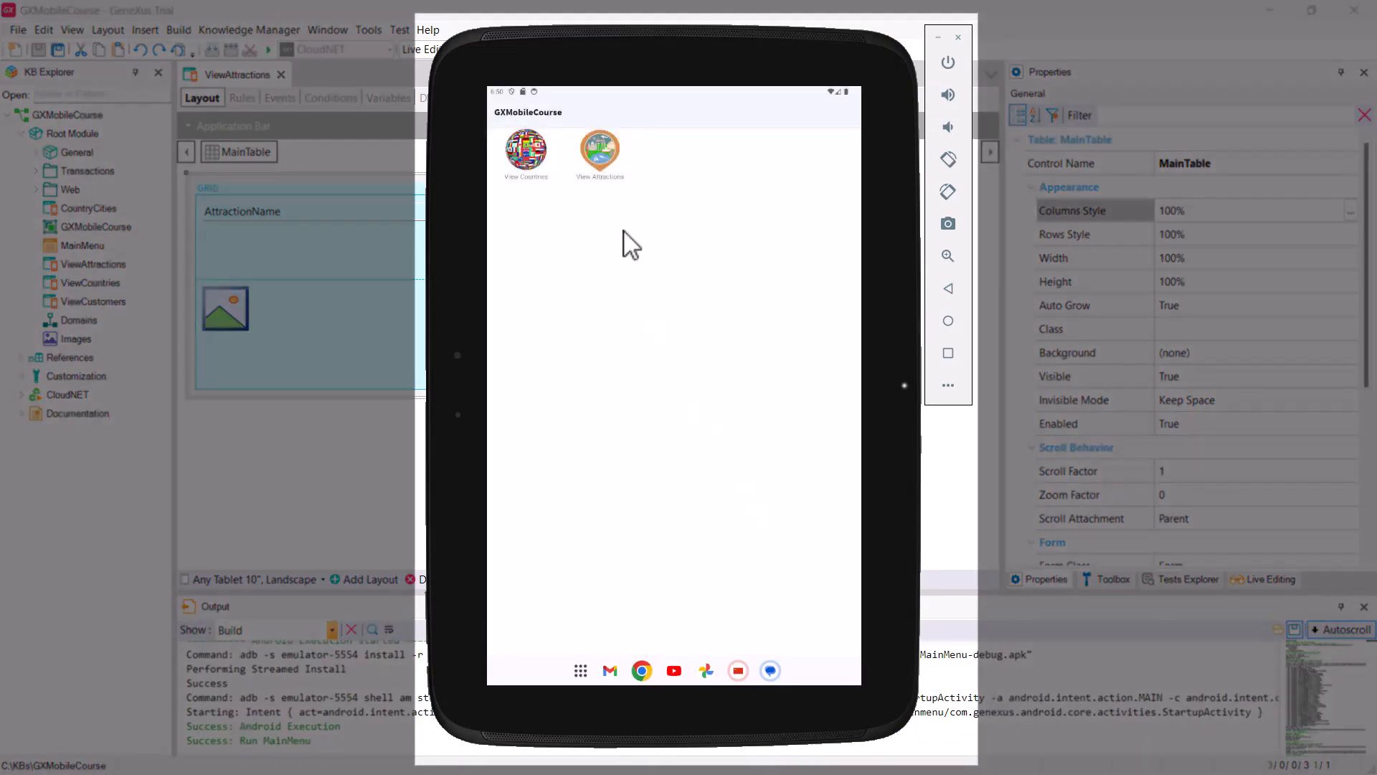
click(602, 161)
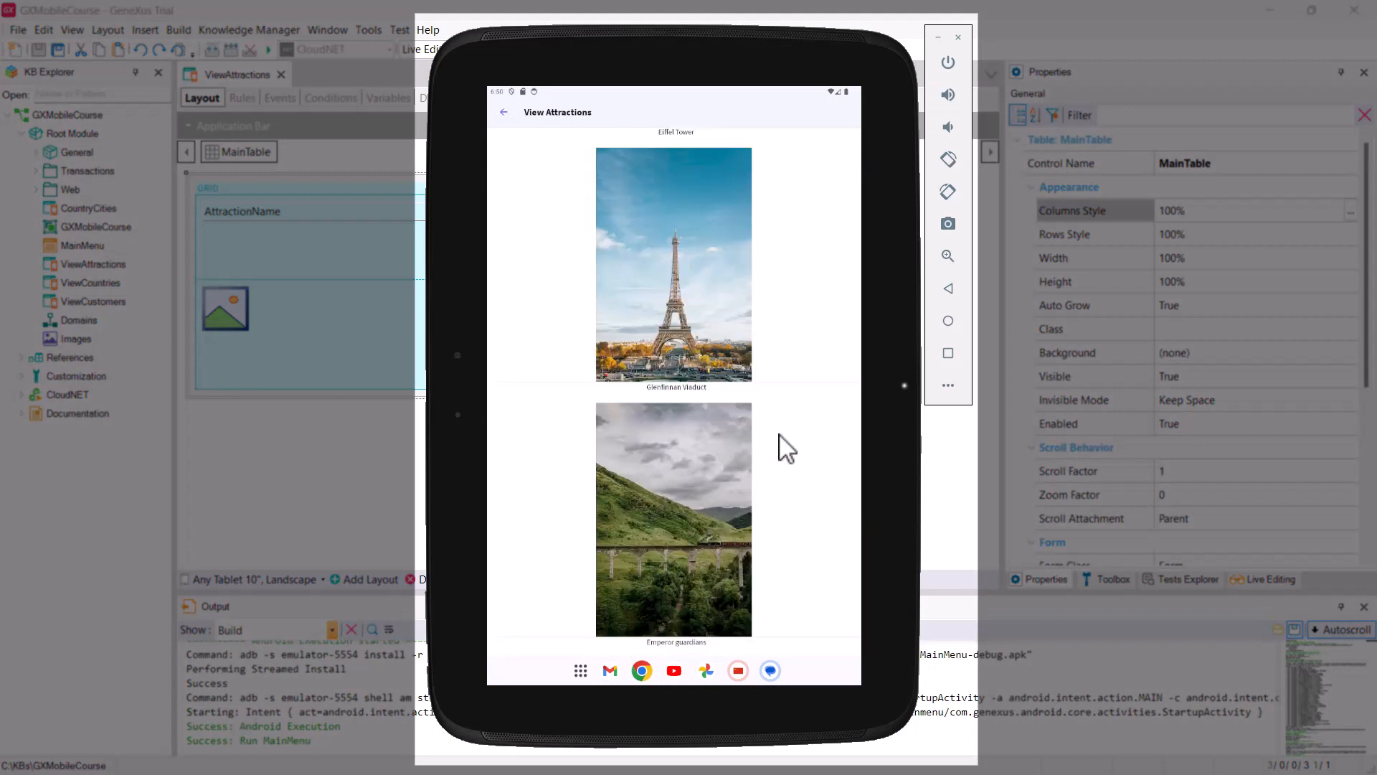
drag(796, 560, 815, 175)
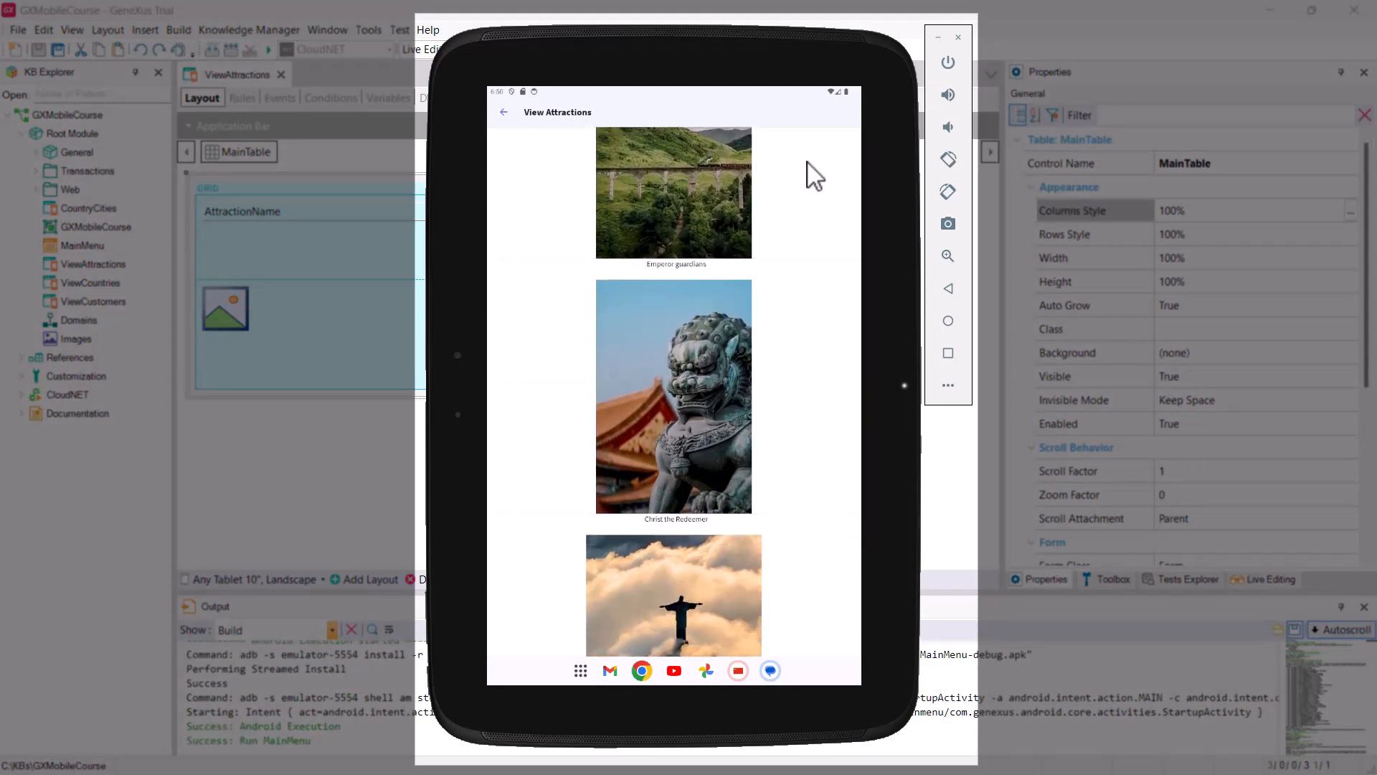
drag(796, 631, 794, 185)
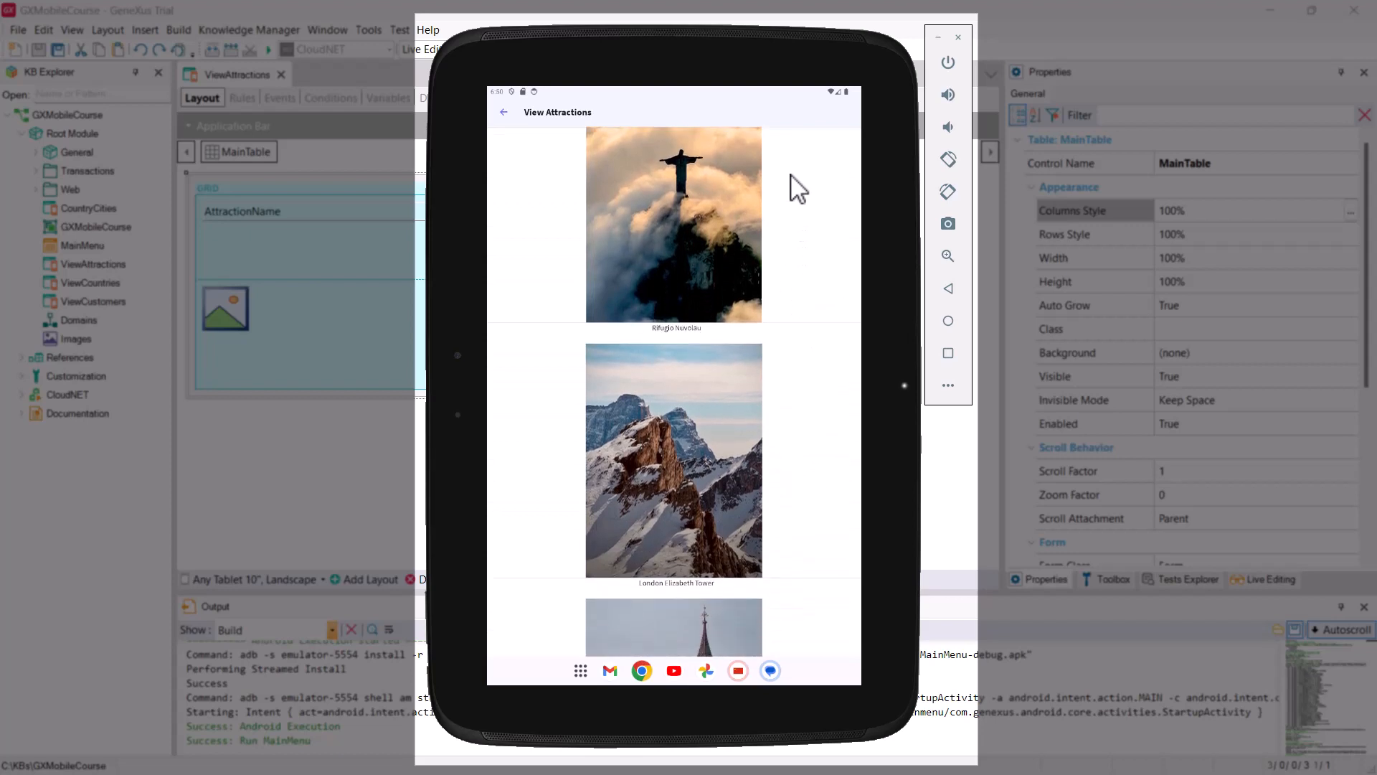
drag(793, 609, 791, 235)
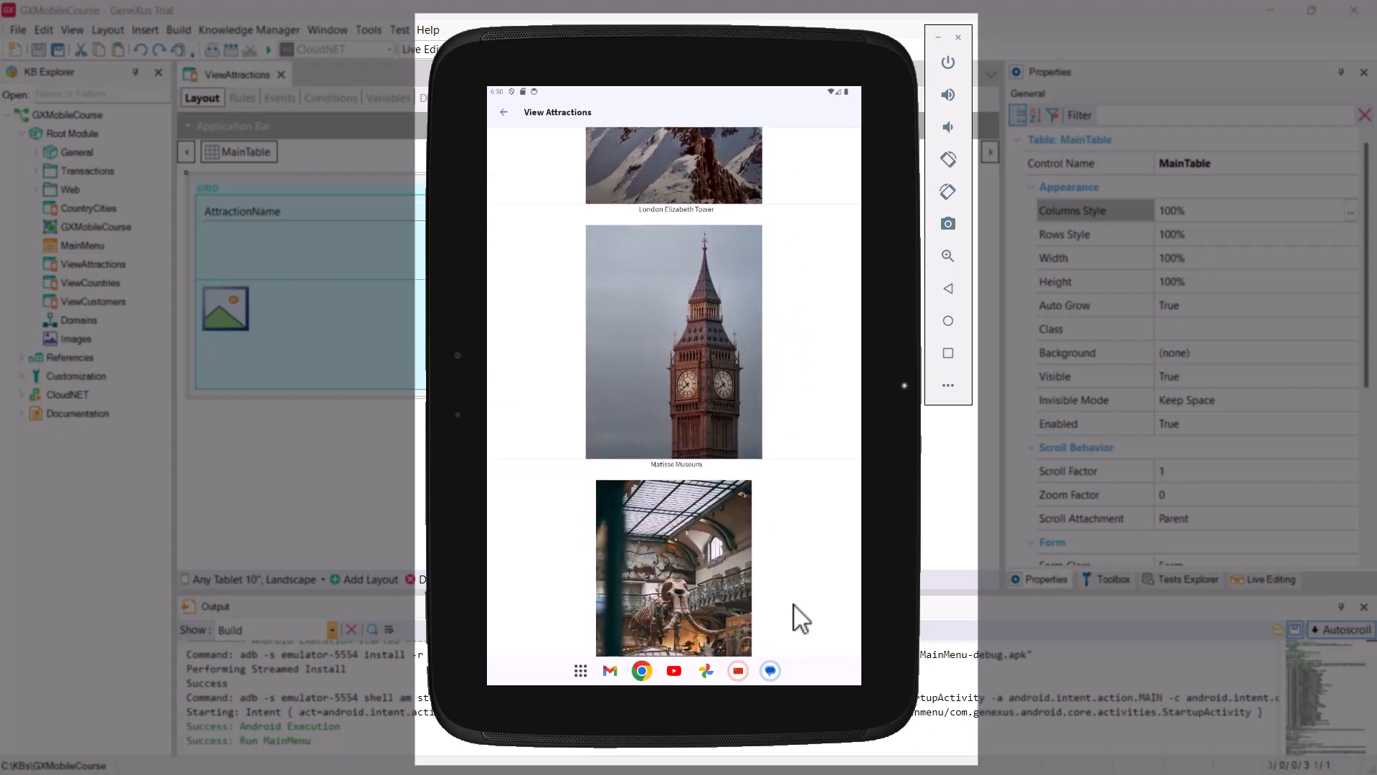
drag(793, 615, 821, 184)
drag(805, 576, 816, 607)
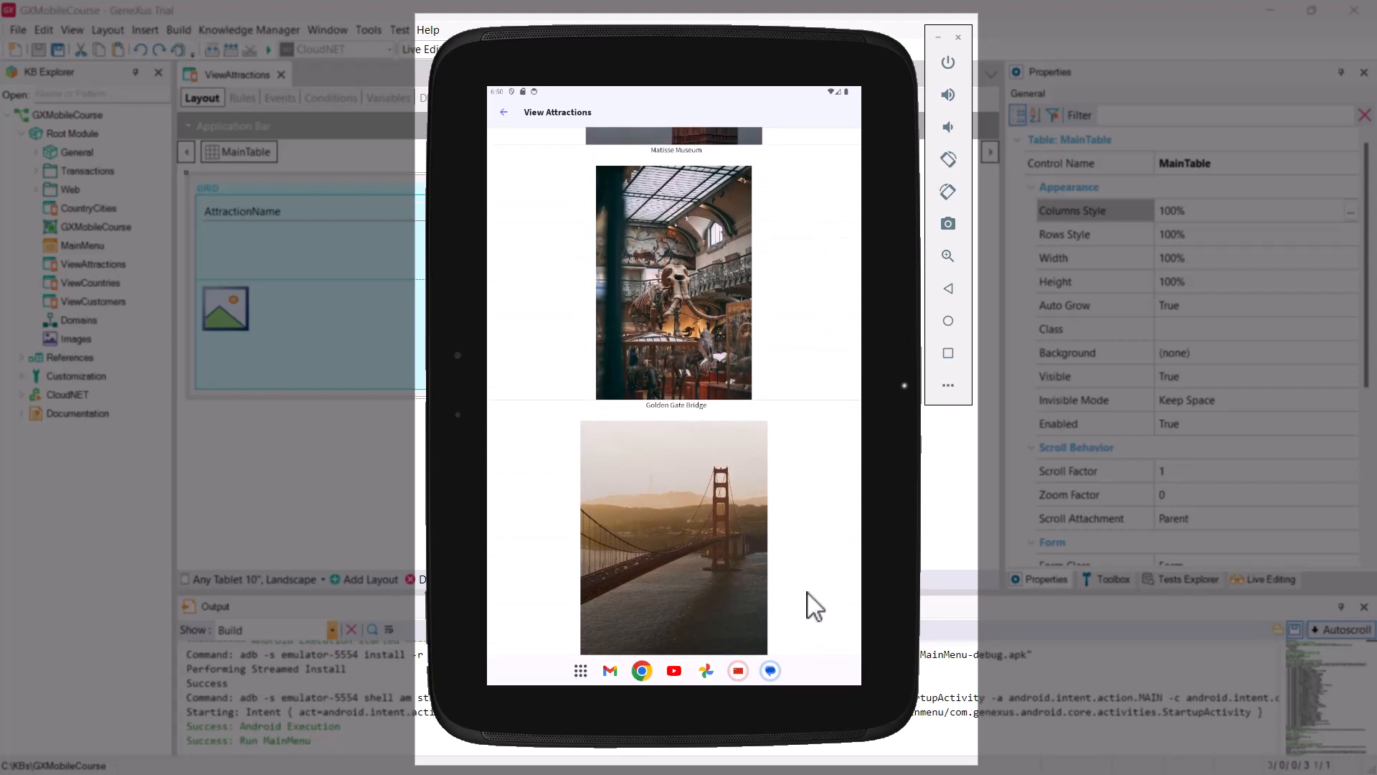
Step: Rotate the tablet emulator to landscape and page through the attractions in the horizontal grid
click(949, 161)
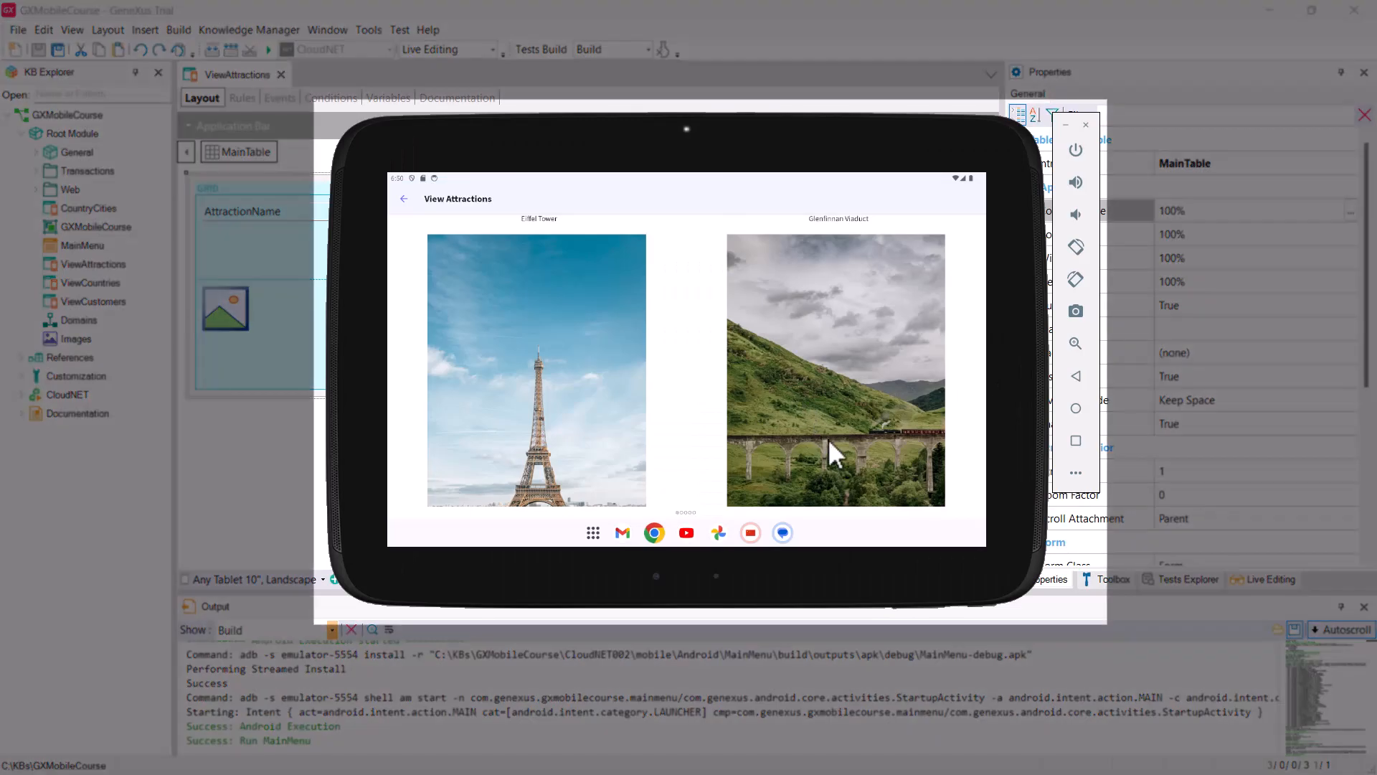
drag(901, 440, 629, 483)
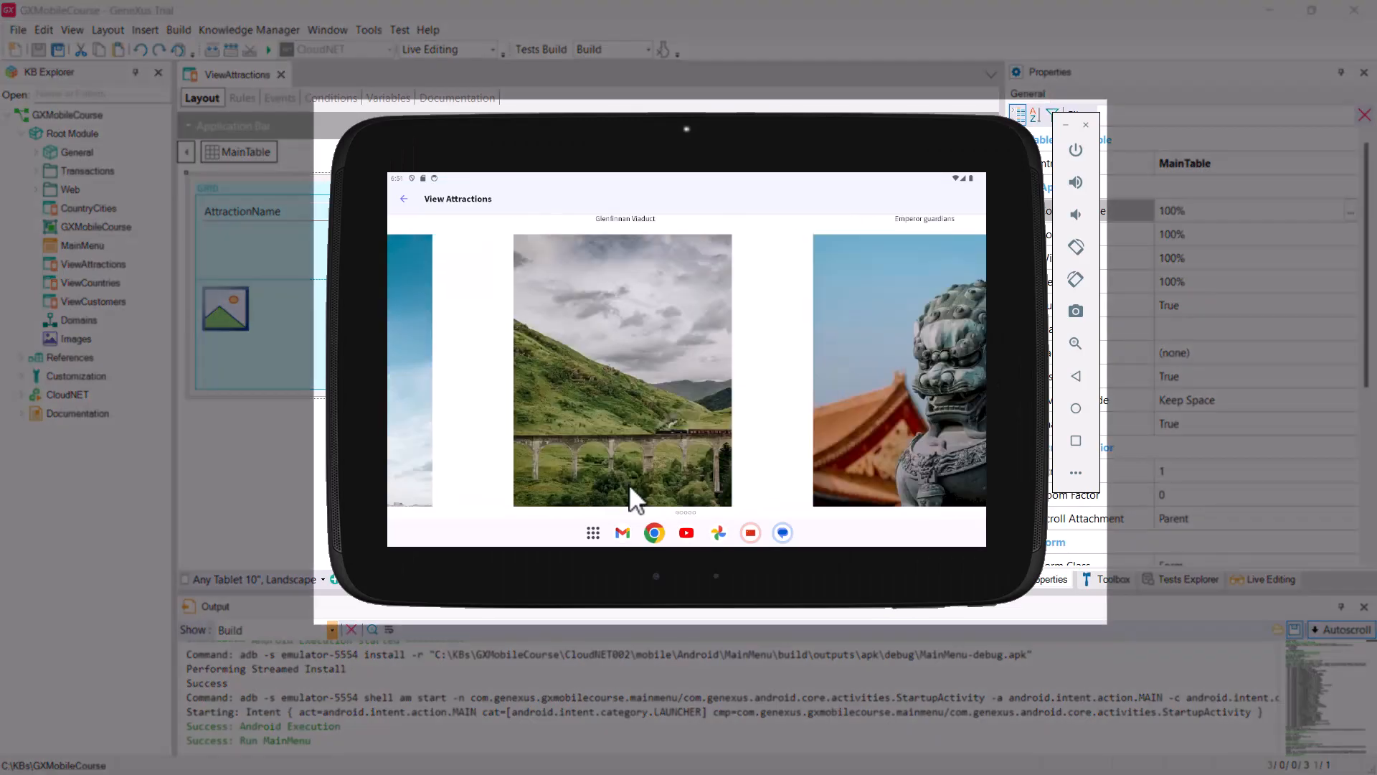
drag(819, 466, 580, 483)
drag(847, 459, 650, 475)
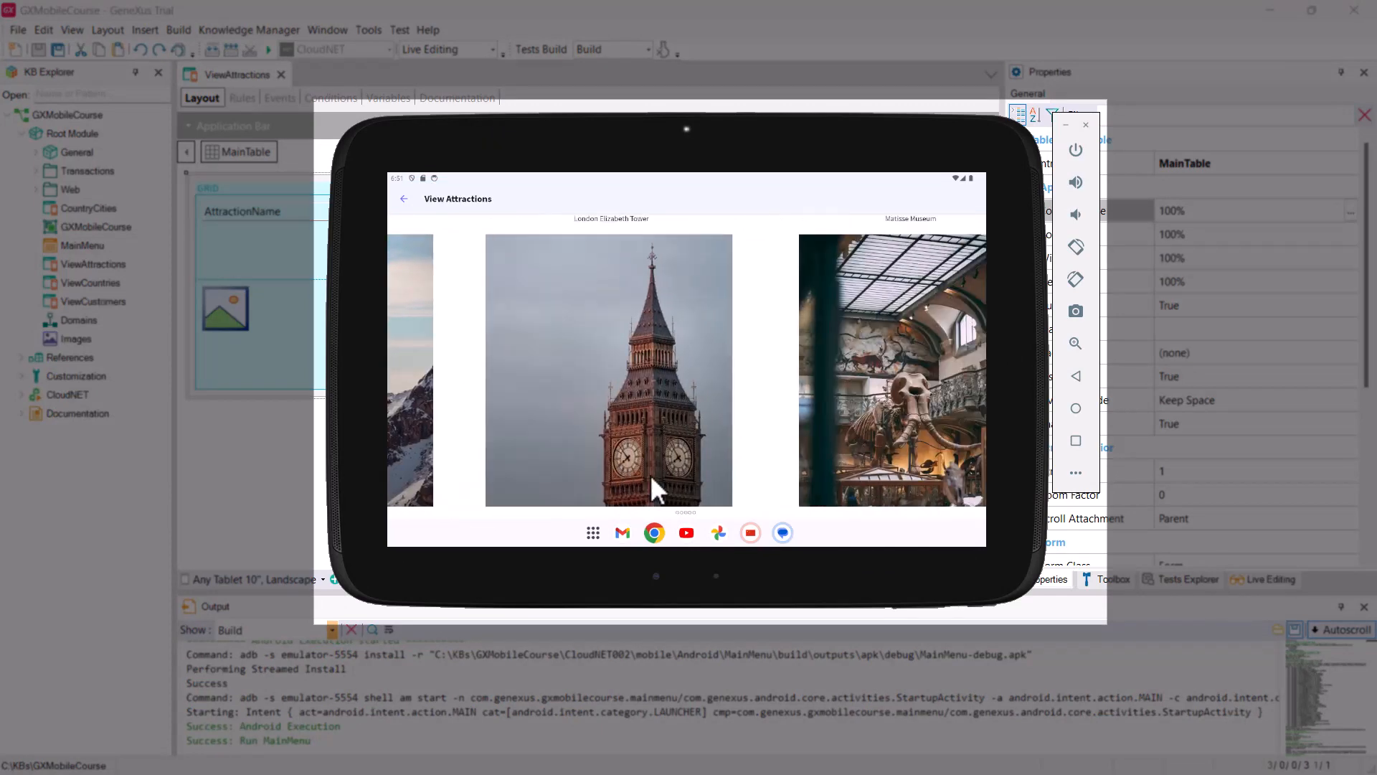
drag(828, 456, 673, 459)
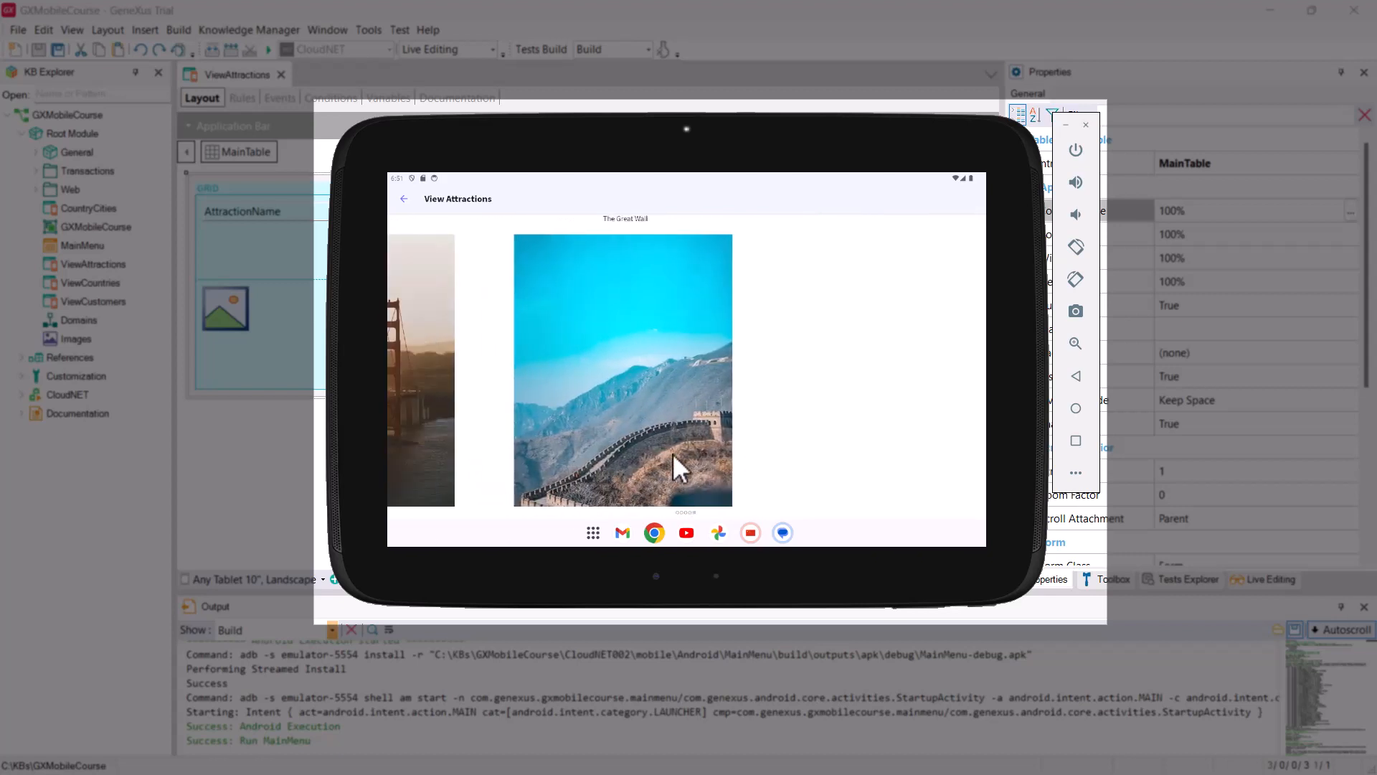